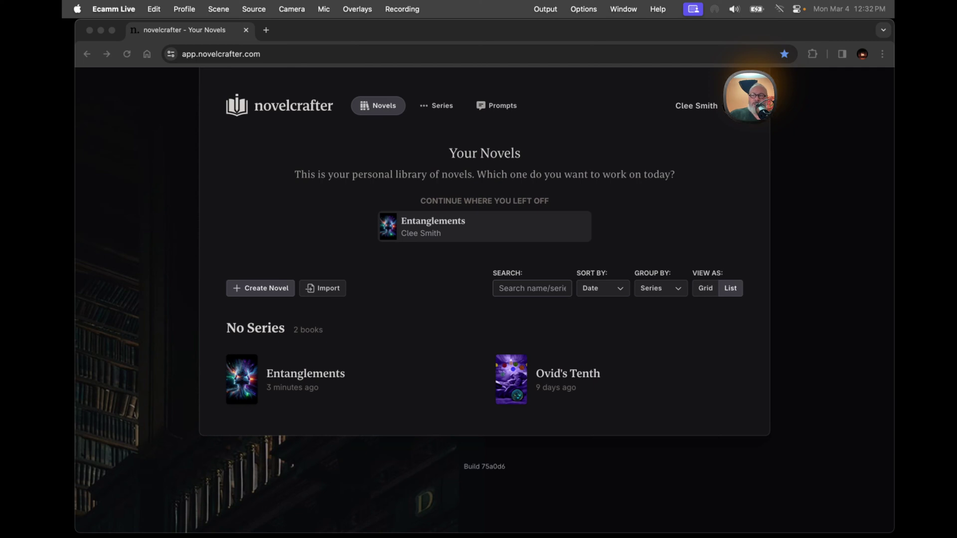
- Bring the Chrome window with the Novelcrafter Your Novels library to the front
{"action": "left_click", "coordinate": [753, 208]}
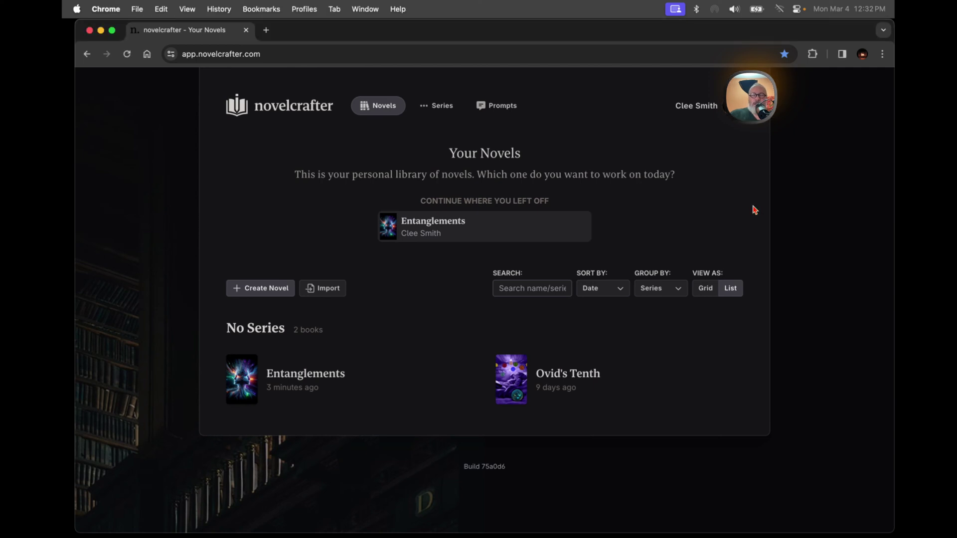
- Put Chrome in full screen, then Cmd+Tab to Ecamm Live and back toward Chrome
{"action": "left_click", "coordinate": [187, 10]}
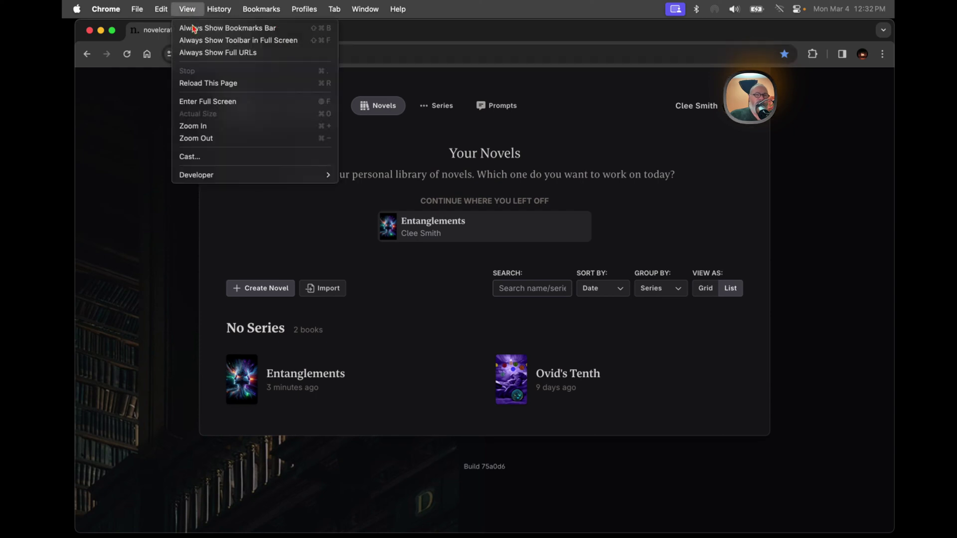
{"action": "left_click", "coordinate": [244, 102]}
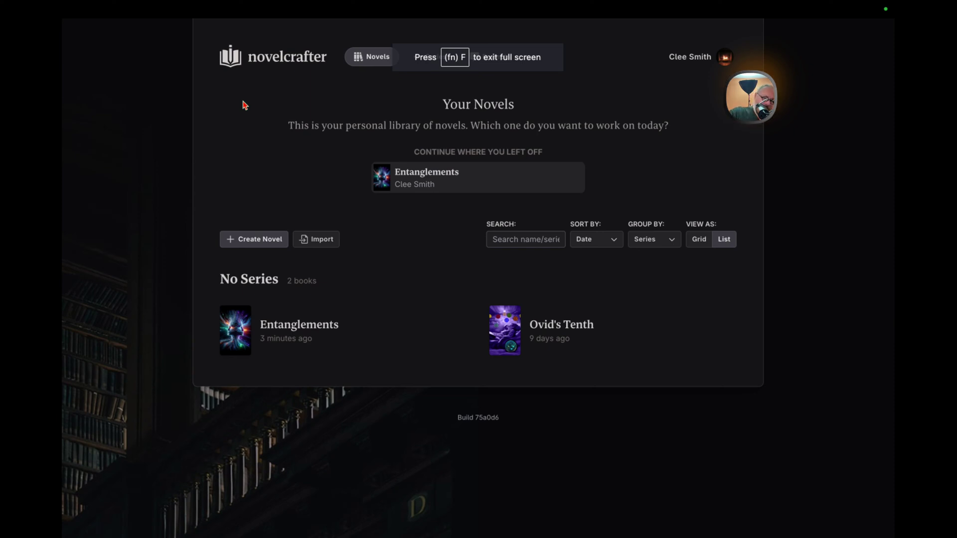
{"action": "key", "text": "super+Tab"}
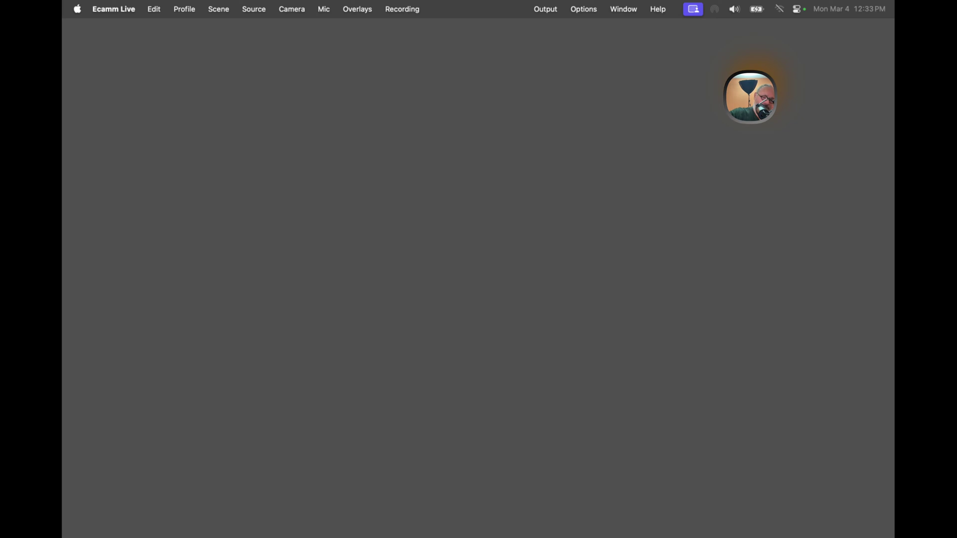
{"action": "key", "text": "super+Tab"}
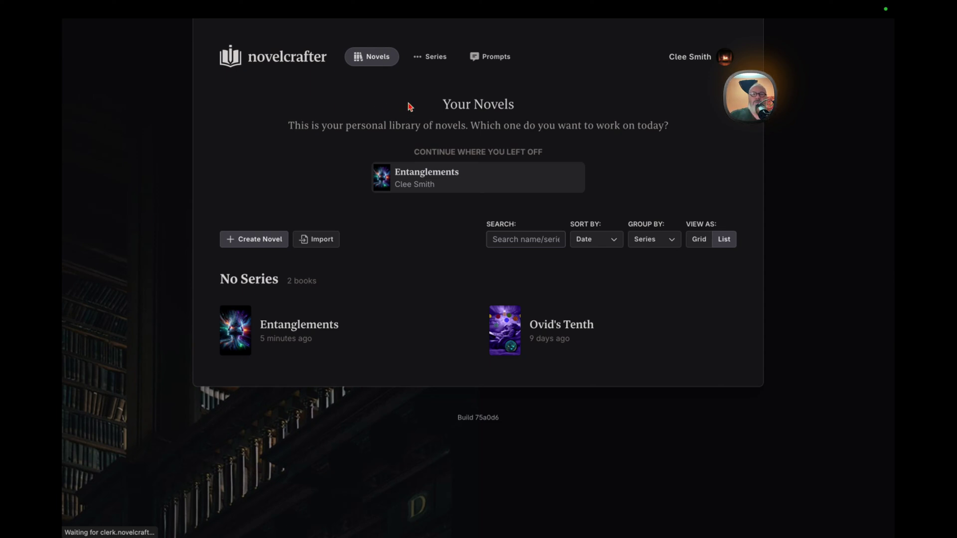
{"action": "left_click", "coordinate": [432, 57]}
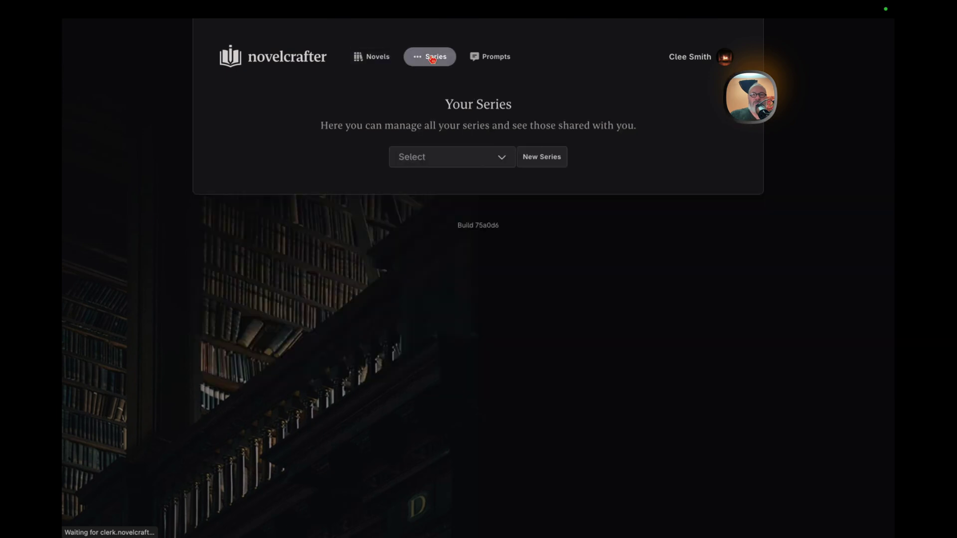
{"action": "left_click", "coordinate": [489, 68]}
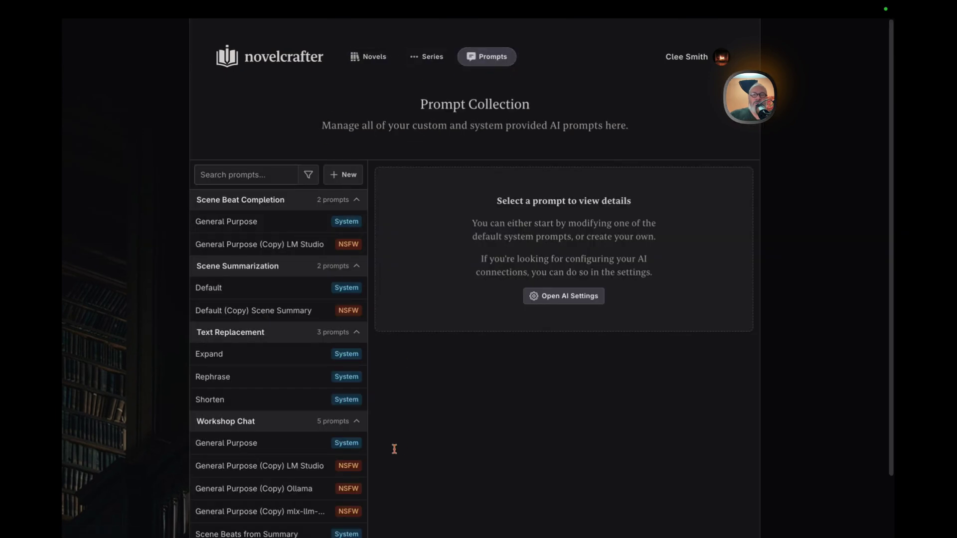
{"action": "left_click", "coordinate": [357, 201]}
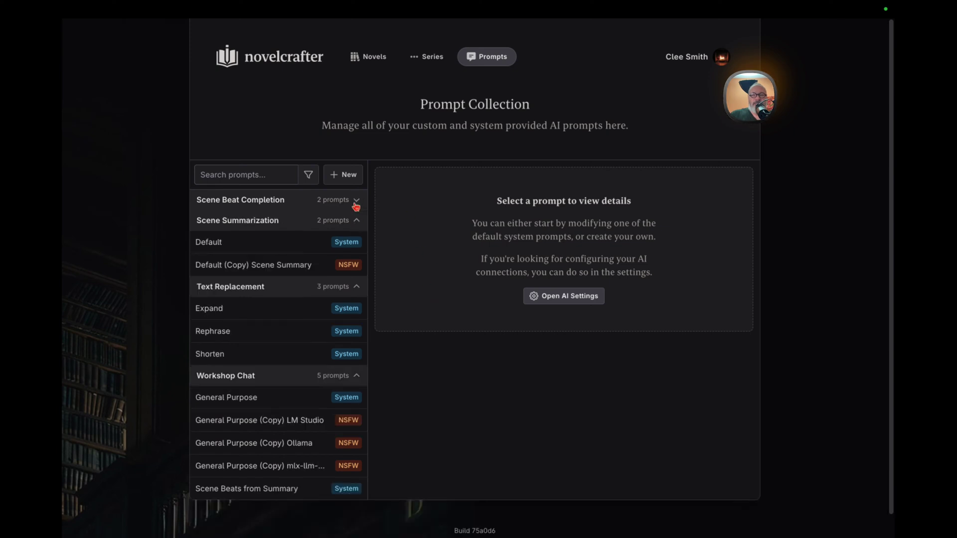
{"action": "left_click", "coordinate": [357, 223]}
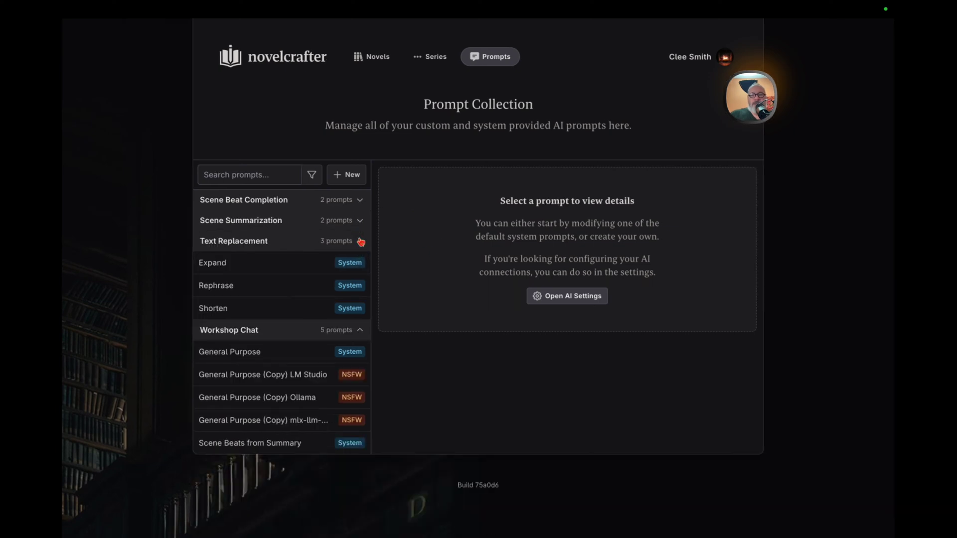
{"action": "left_click", "coordinate": [360, 242]}
{"action": "left_click", "coordinate": [361, 263]}
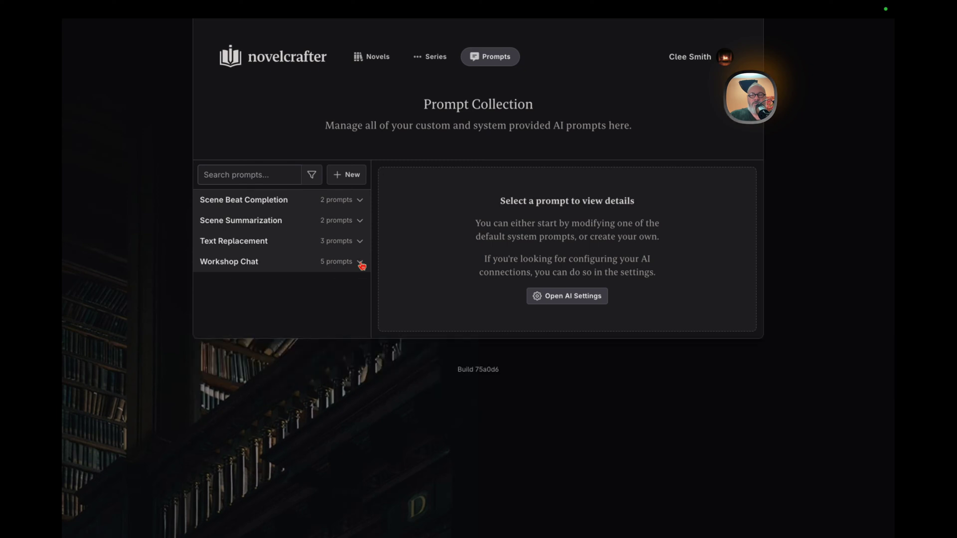
{"action": "left_click", "coordinate": [357, 62]}
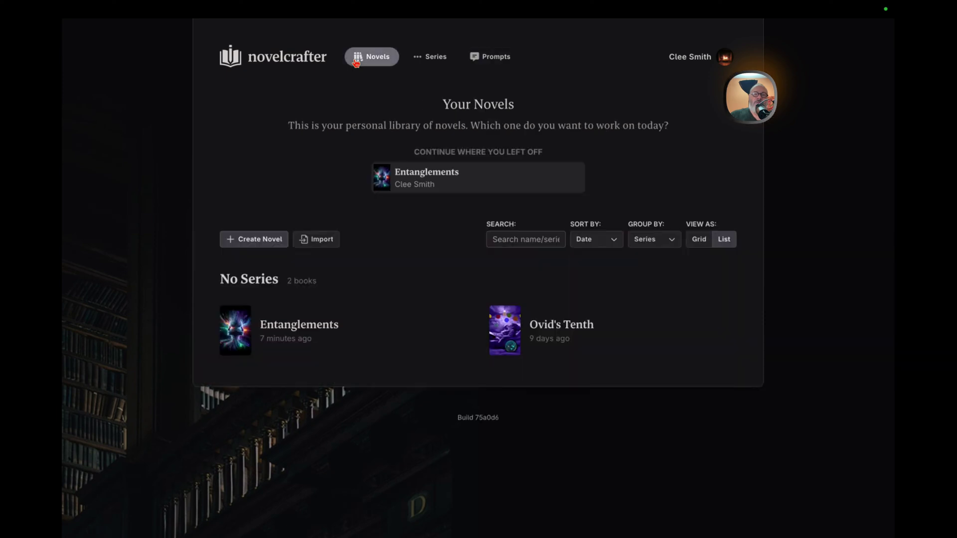
- Create a new novel using the randomly generated title 'Quickly Sitting Water'
{"action": "left_click", "coordinate": [243, 247]}
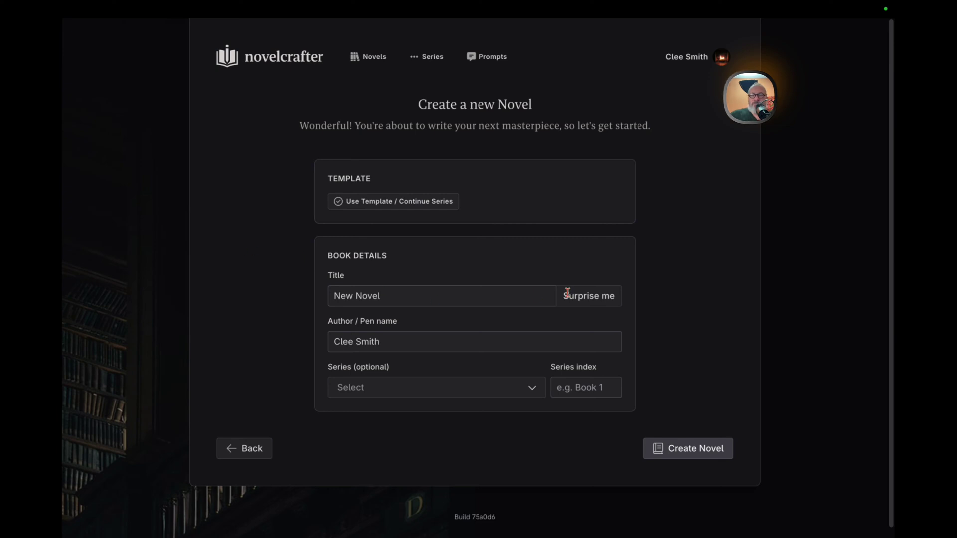
{"action": "left_click", "coordinate": [584, 297]}
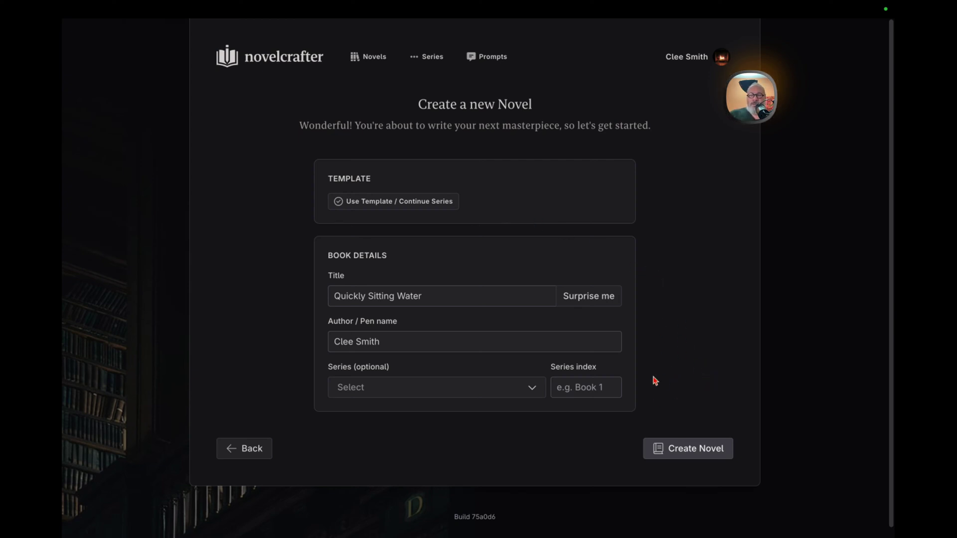
{"action": "left_click", "coordinate": [674, 452]}
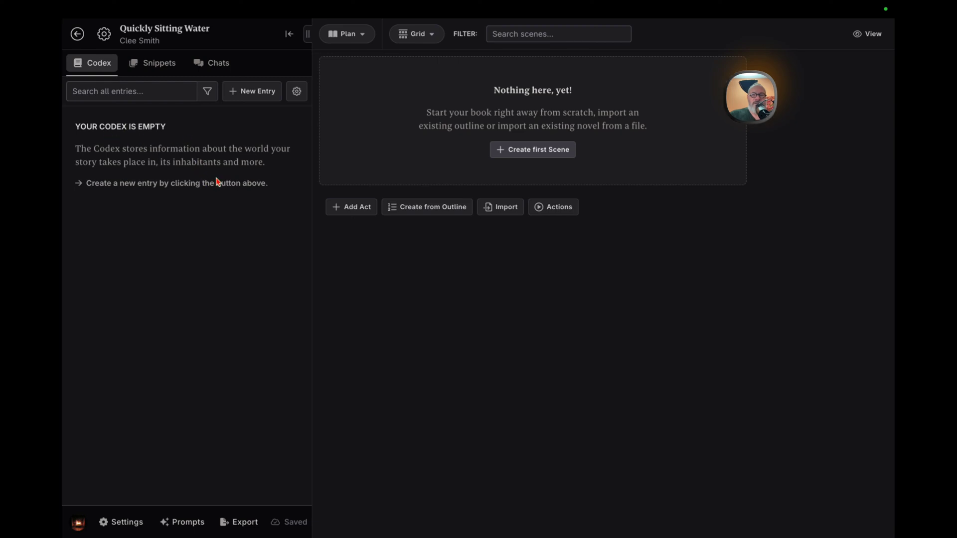
{"action": "left_click", "coordinate": [366, 45]}
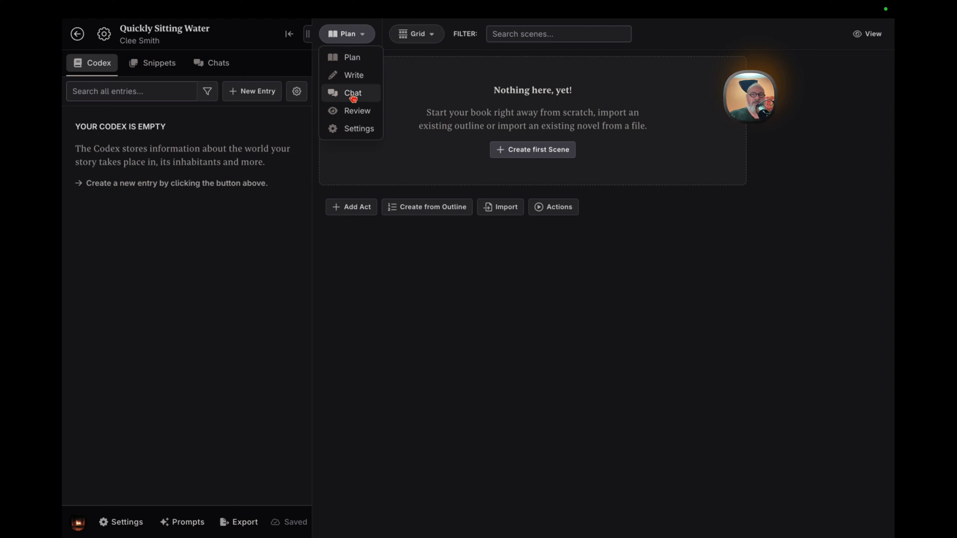
{"action": "left_click", "coordinate": [362, 112]}
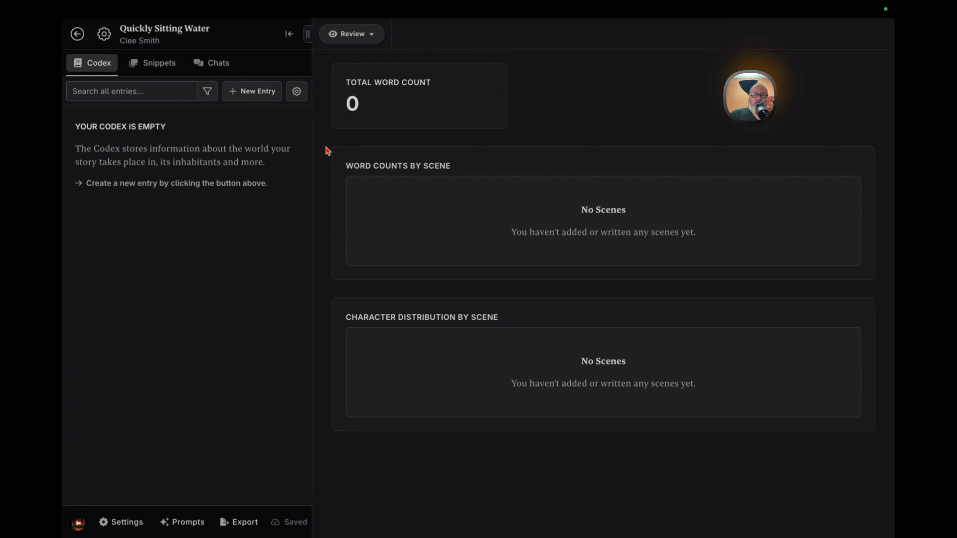
{"action": "left_click", "coordinate": [370, 44]}
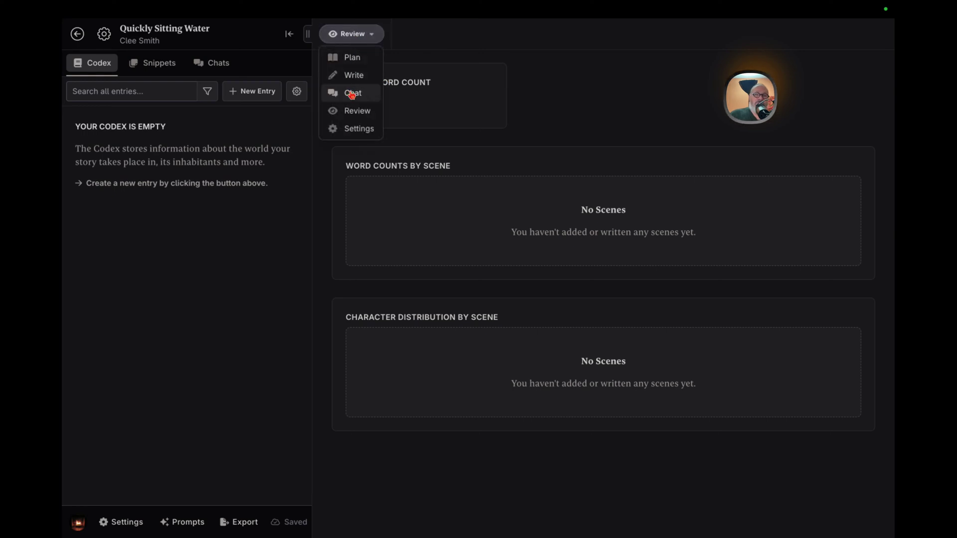
{"action": "left_click", "coordinate": [344, 59]}
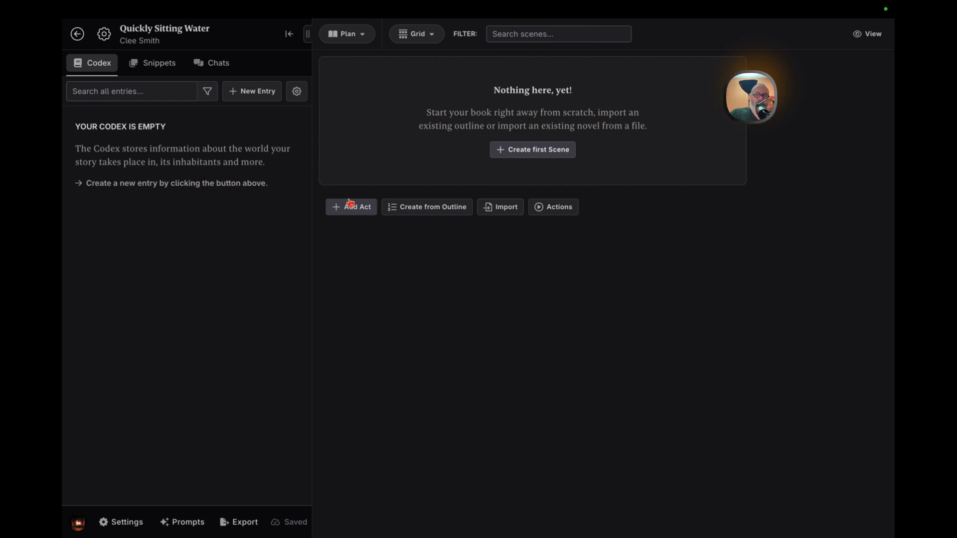
{"action": "key", "text": "super+Tab"}
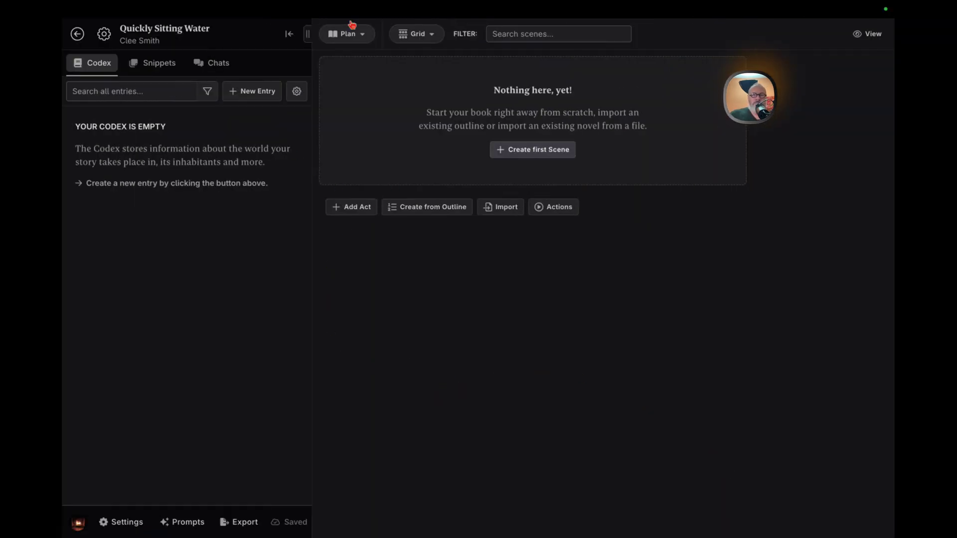
{"action": "left_click", "coordinate": [361, 36]}
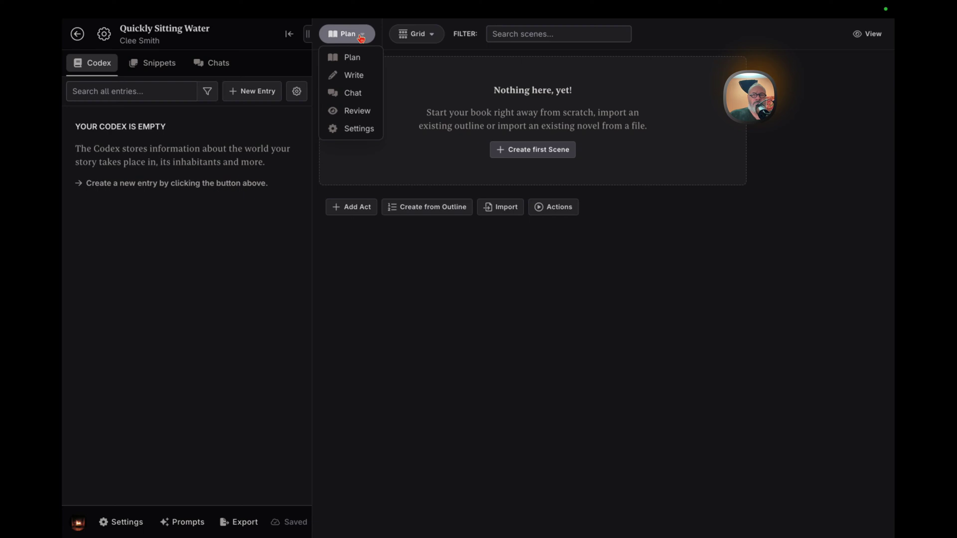
{"action": "left_click", "coordinate": [395, 69]}
- Generate the storyboard from the 3 Act Structure outline template
{"action": "left_click", "coordinate": [402, 208]}
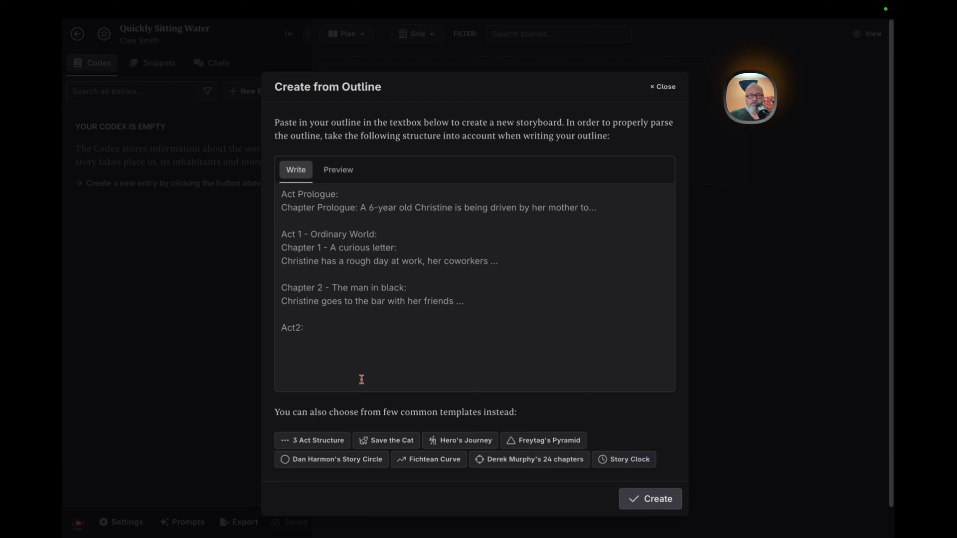
{"action": "left_click", "coordinate": [324, 442]}
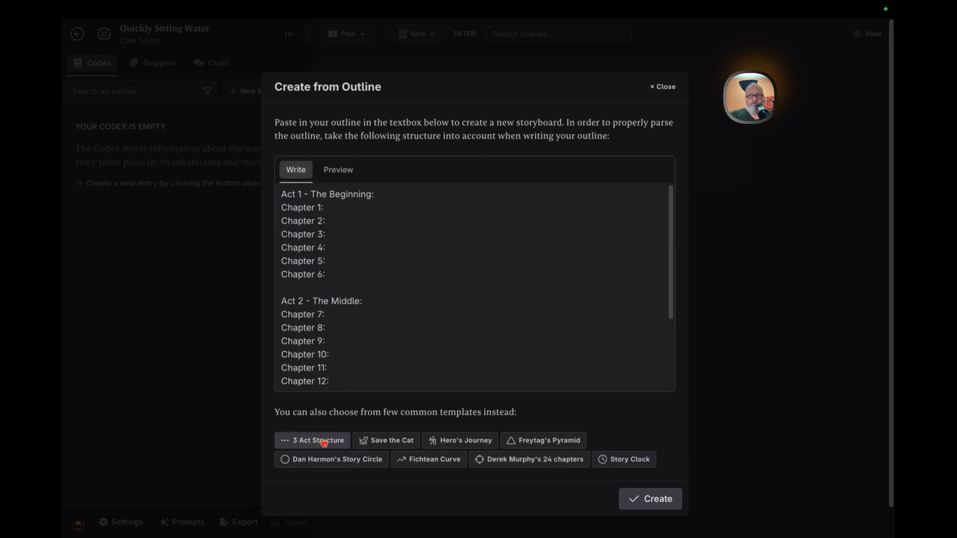
{"action": "scroll", "coordinate": [412, 268], "scroll_direction": "down", "scroll_amount": 5}
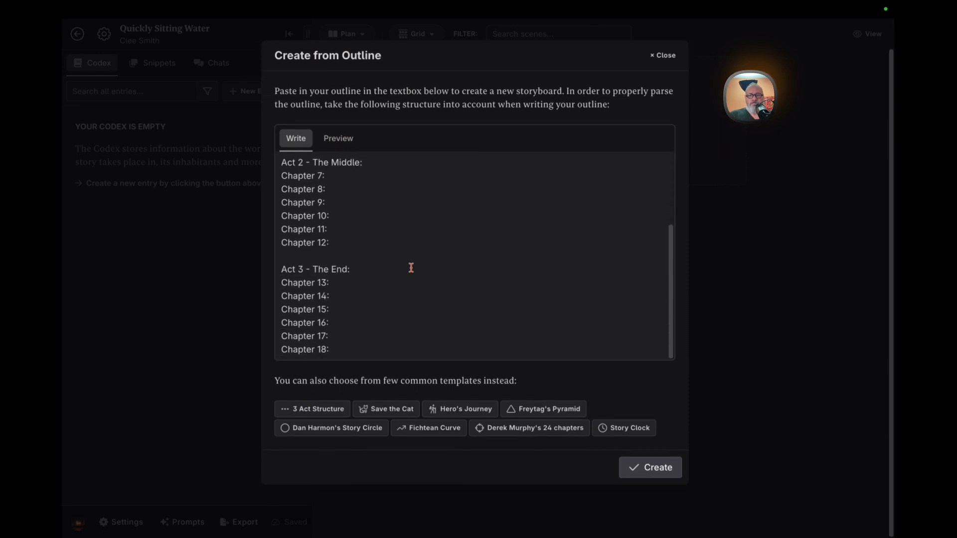
{"action": "scroll", "coordinate": [412, 272], "scroll_direction": "up", "scroll_amount": 3}
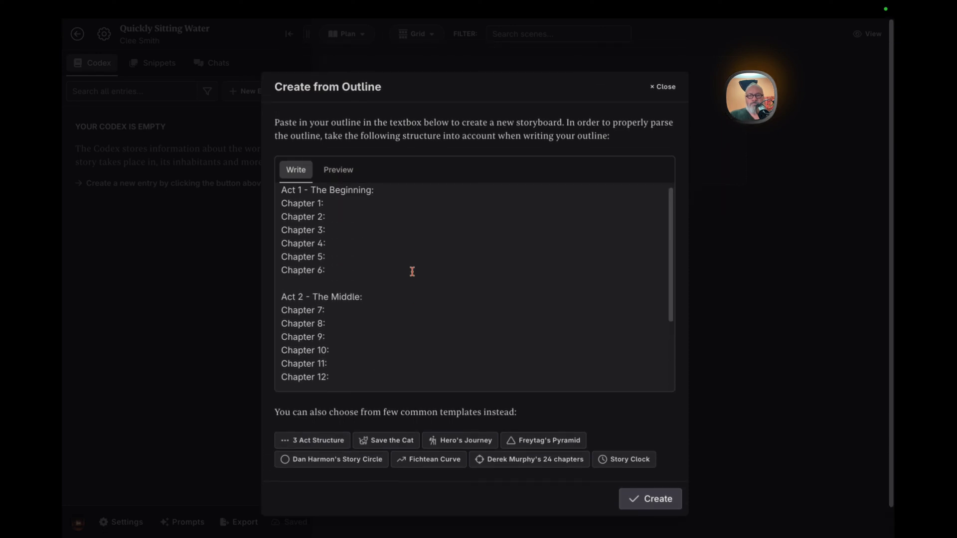
{"action": "scroll", "coordinate": [413, 270], "scroll_direction": "down", "scroll_amount": 3}
{"action": "scroll", "coordinate": [413, 268], "scroll_direction": "up", "scroll_amount": 3}
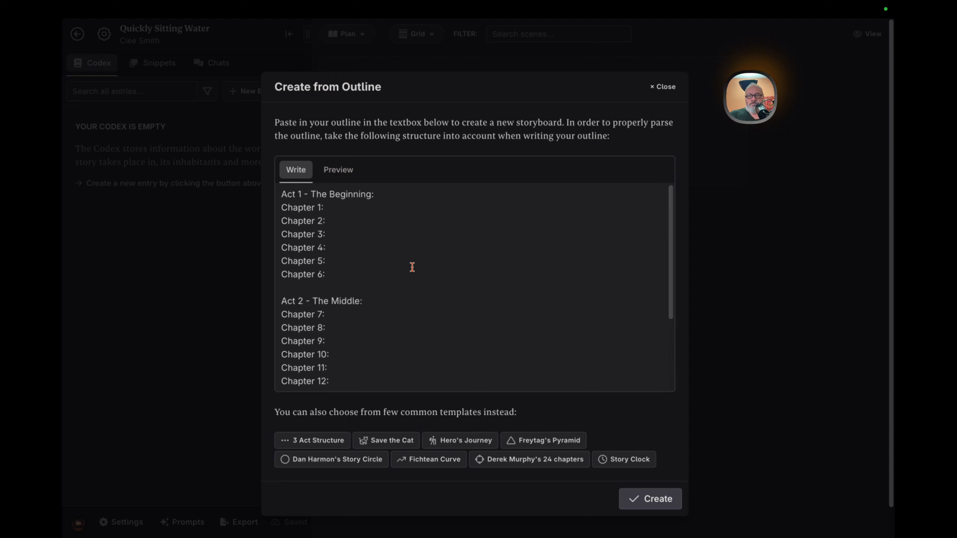
{"action": "left_click", "coordinate": [636, 501]}
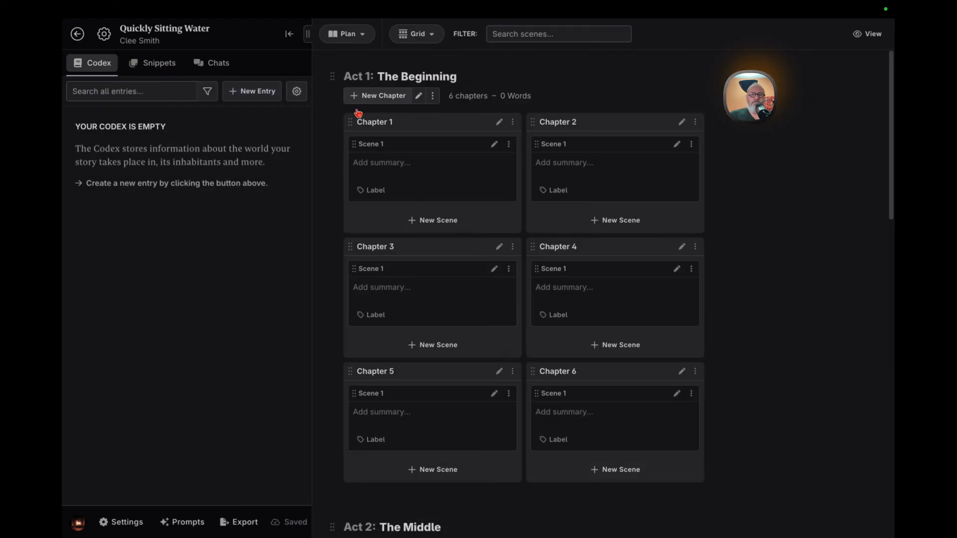
{"action": "left_click", "coordinate": [425, 34]}
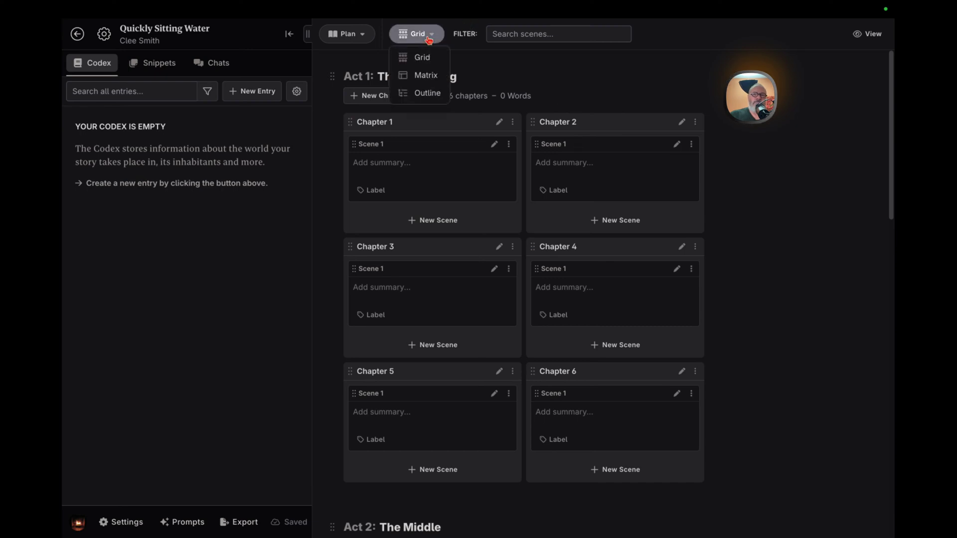
{"action": "left_click", "coordinate": [428, 93]}
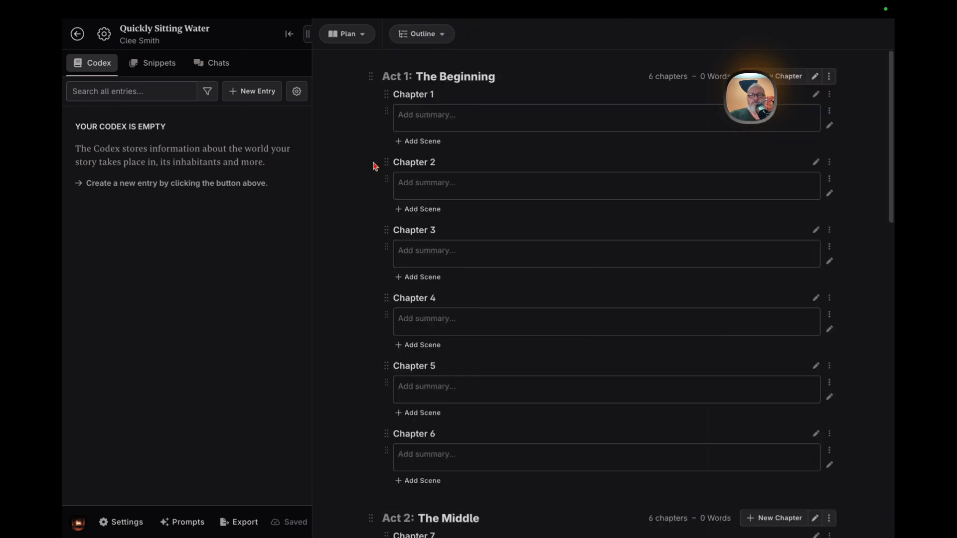
{"action": "left_click", "coordinate": [439, 36]}
{"action": "left_click", "coordinate": [424, 58]}
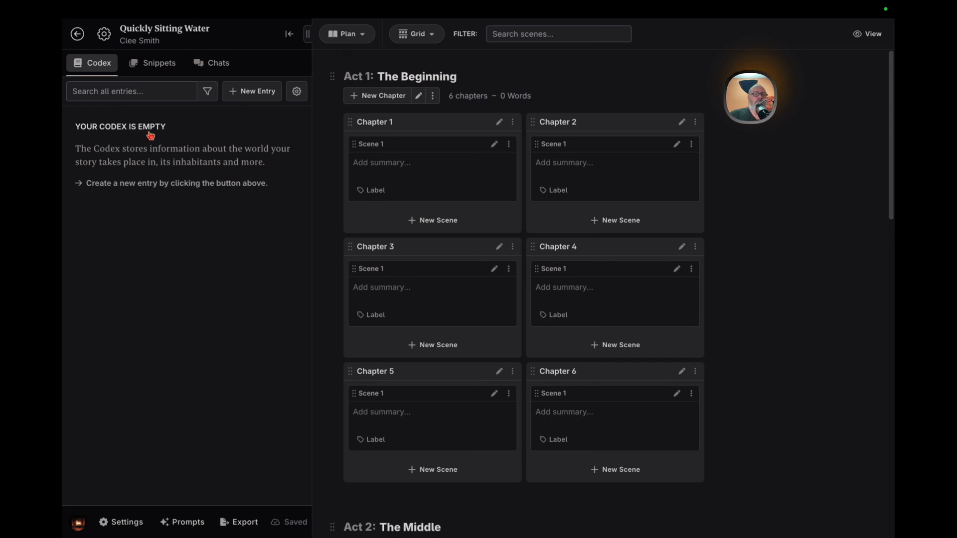
- Add a new character codex entry named 'me' with the description 'more me'
{"action": "left_click", "coordinate": [242, 94]}
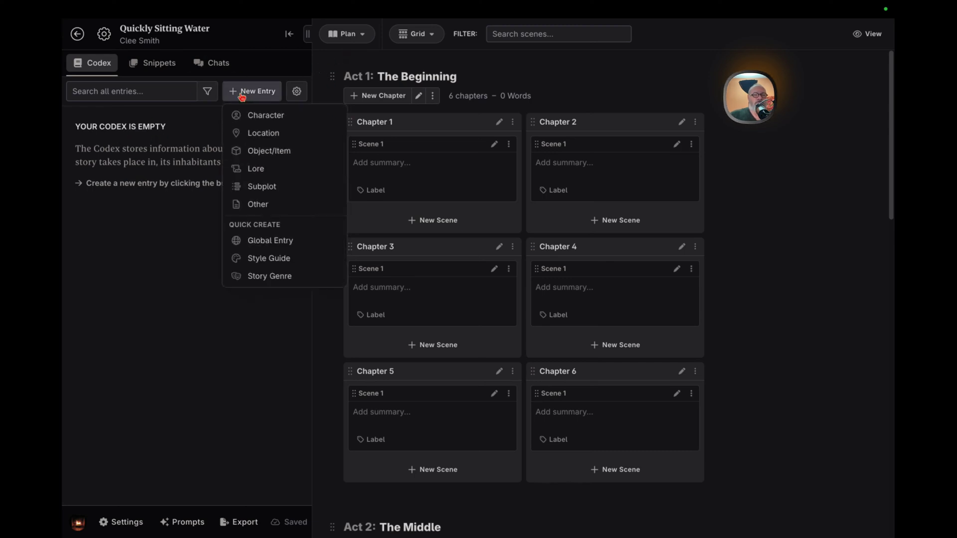
{"action": "left_click", "coordinate": [248, 118]}
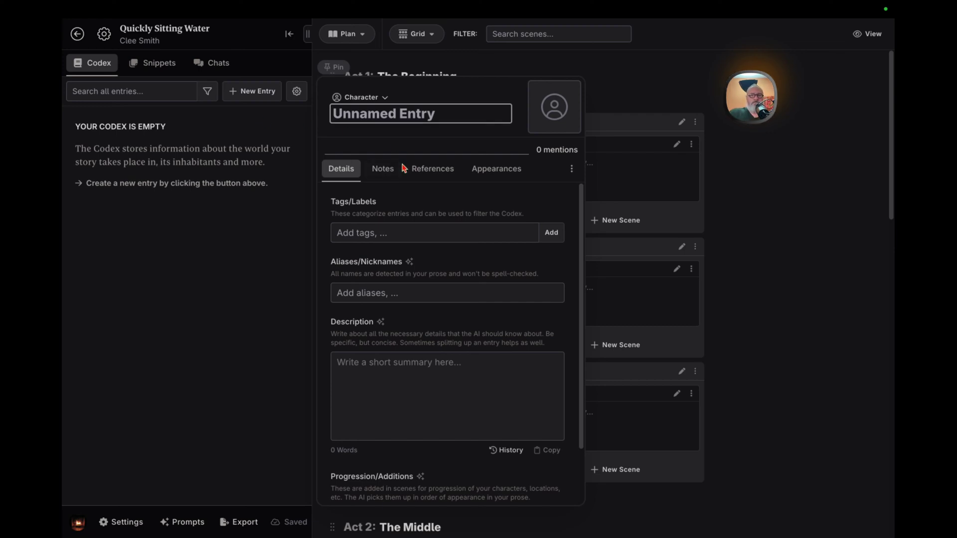
{"action": "type", "text": "me"}
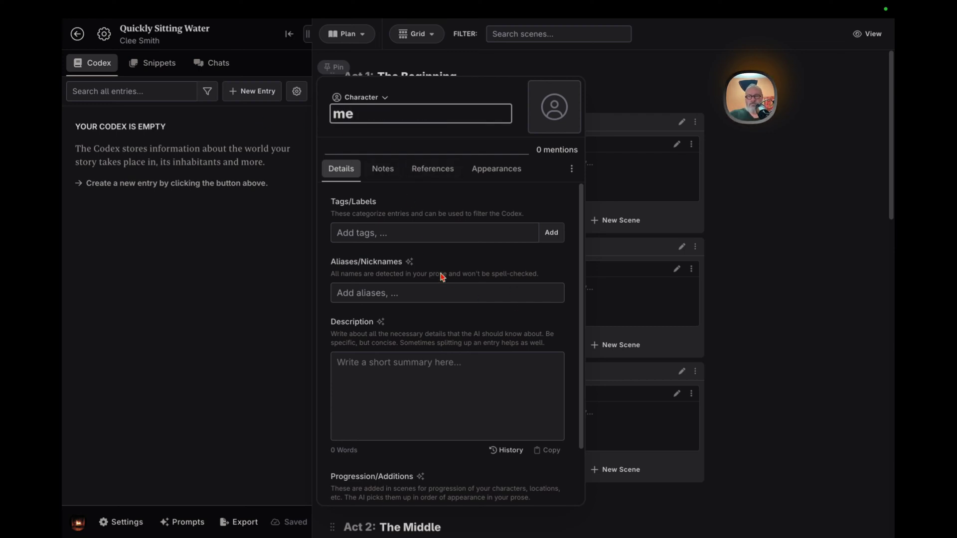
{"action": "left_click", "coordinate": [424, 366]}
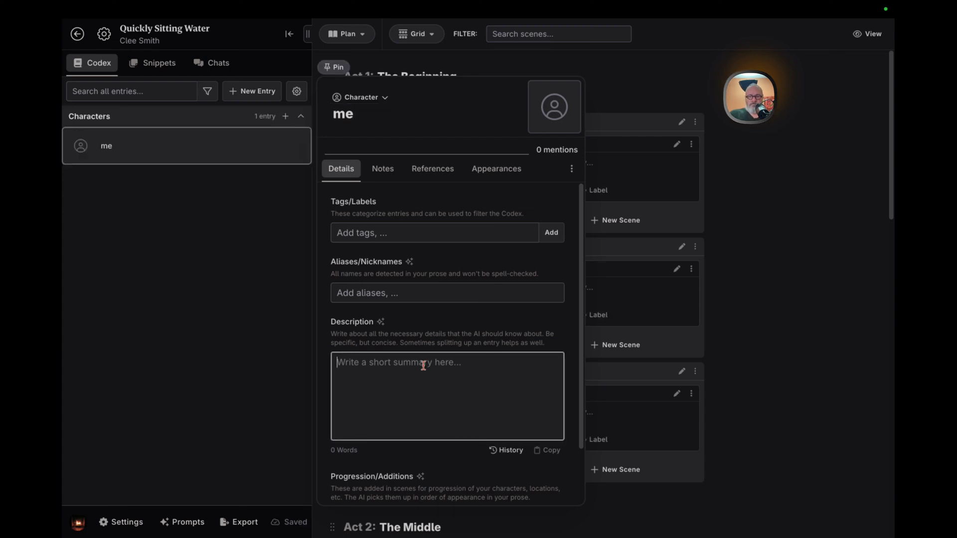
{"action": "type", "text": "more me"}
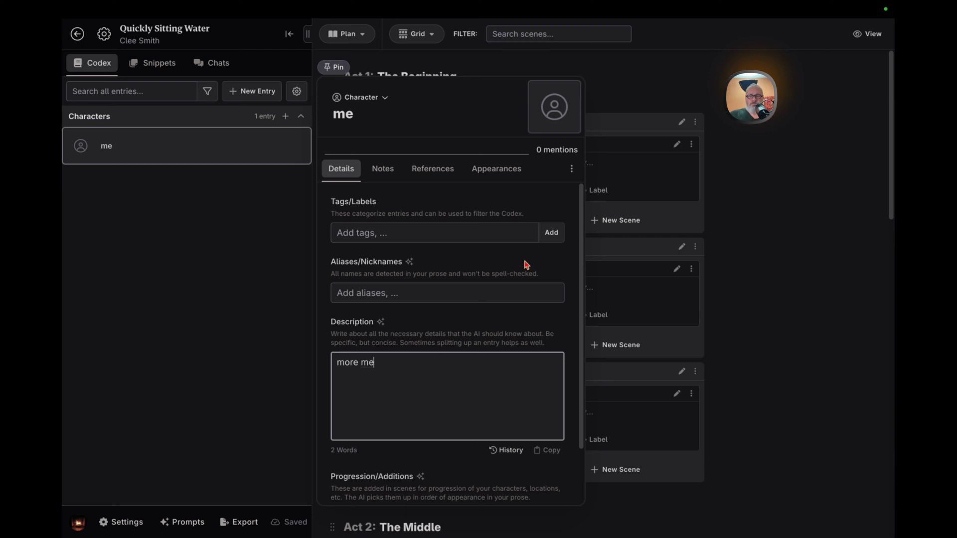
- Set the DALL·E maze image from Downloads as me's cropped portrait, then show Snippets
{"action": "scroll", "coordinate": [527, 265], "scroll_direction": "down", "scroll_amount": 2}
{"action": "scroll", "coordinate": [527, 265], "scroll_direction": "up", "scroll_amount": 2}
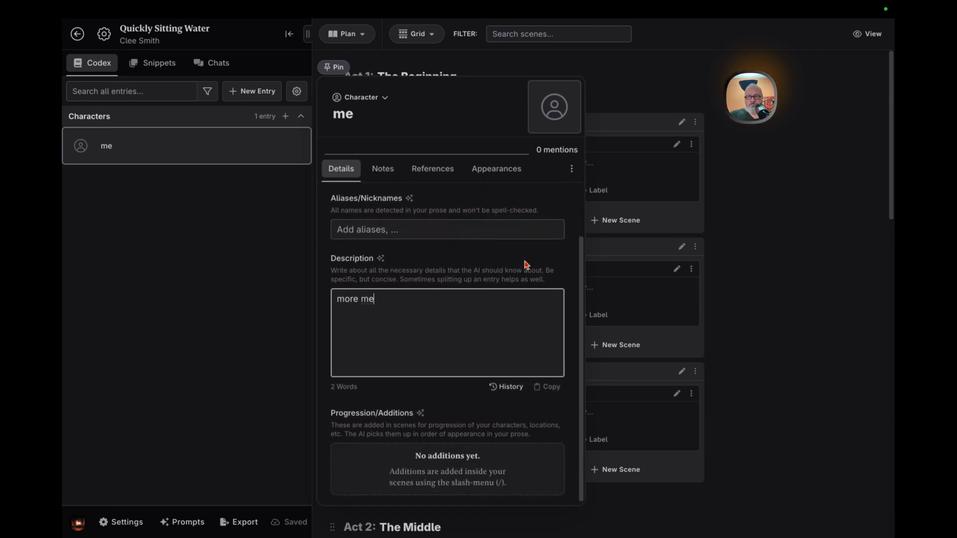
{"action": "left_click", "coordinate": [555, 106]}
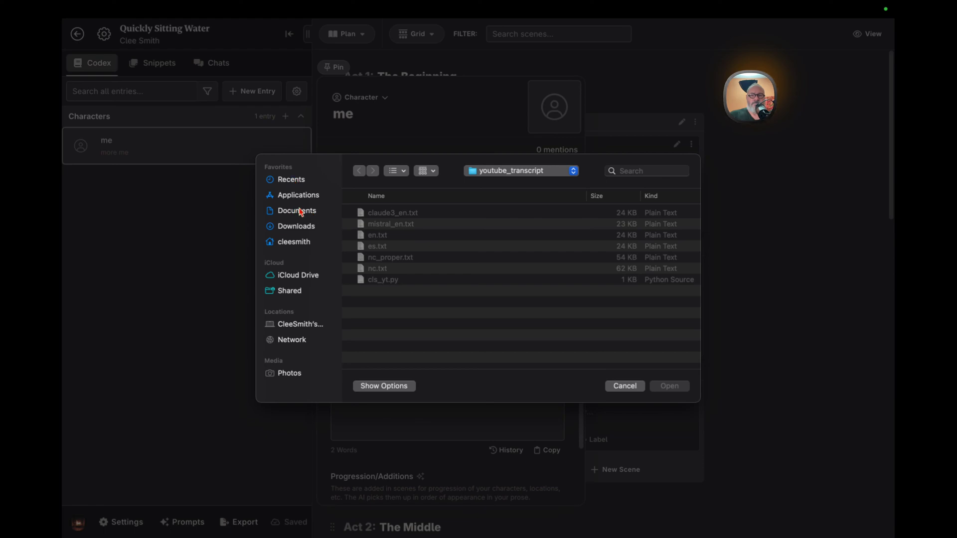
{"action": "left_click", "coordinate": [297, 228]}
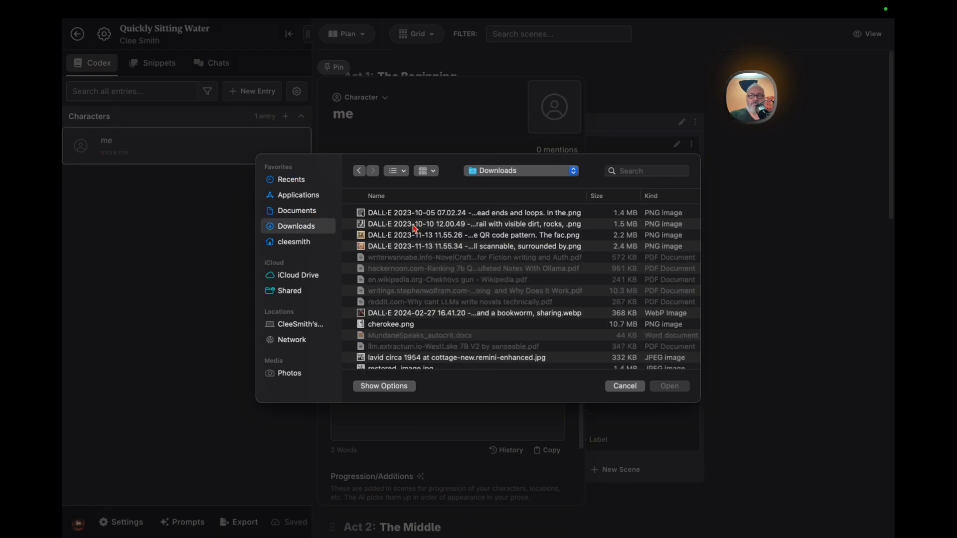
{"action": "double_click", "coordinate": [382, 214]}
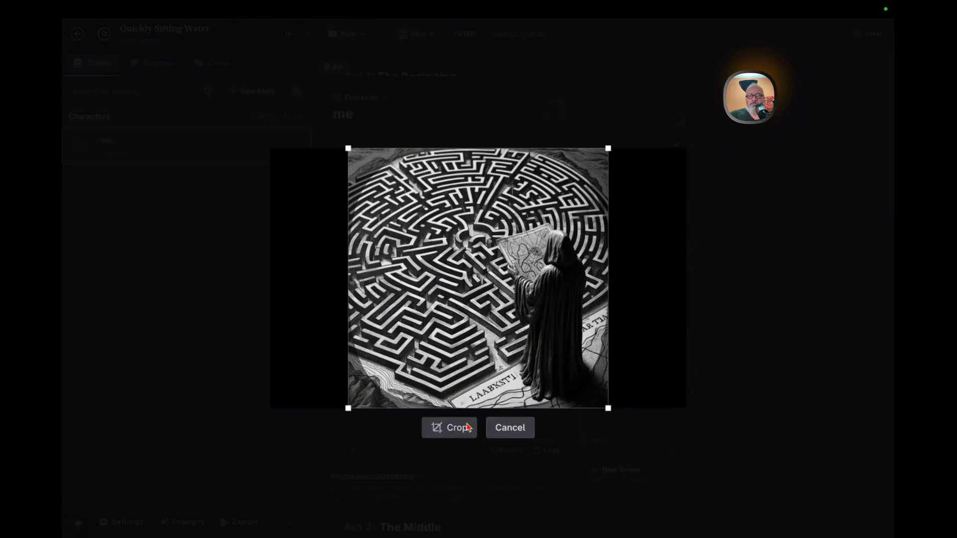
{"action": "left_click", "coordinate": [468, 426]}
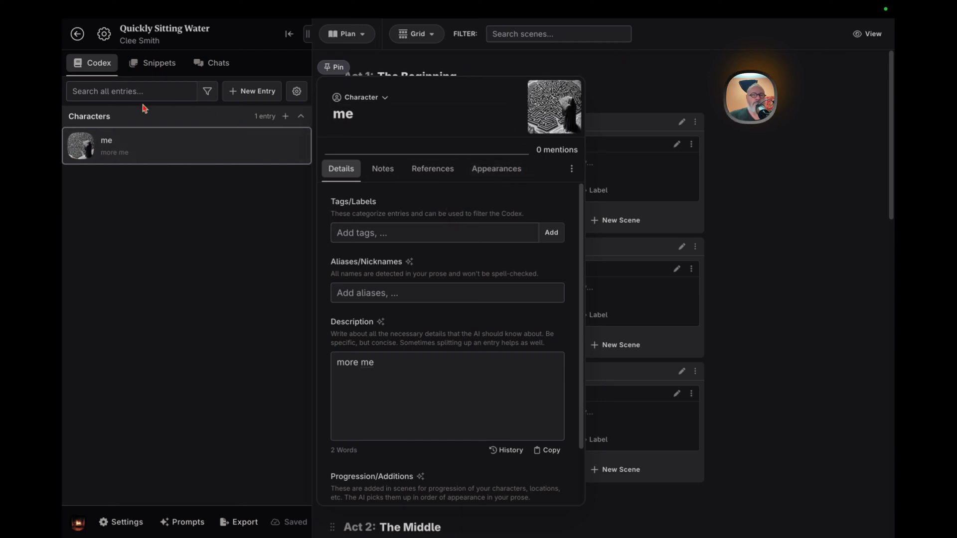
{"action": "left_click", "coordinate": [142, 70]}
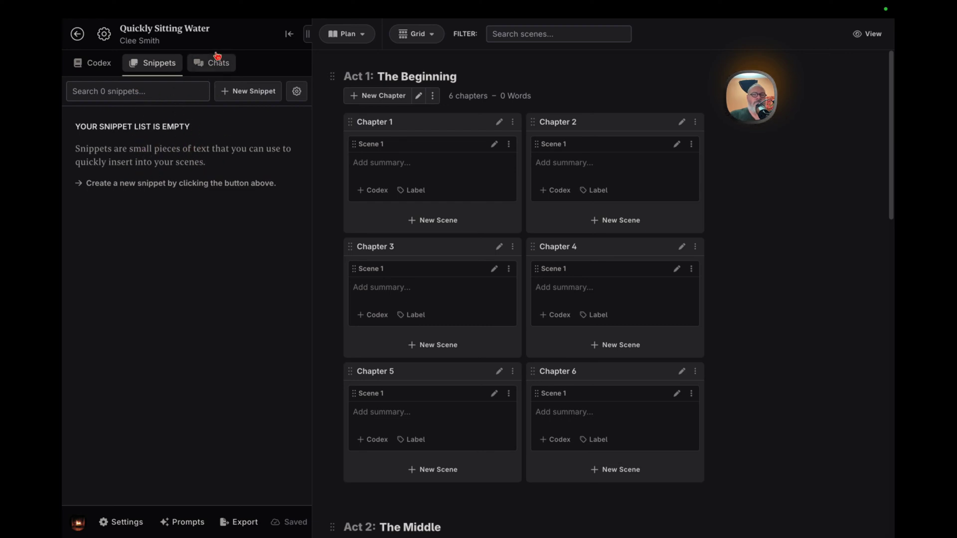
- Glance at Chats, return to the Codex, and browse the plan in Outline view
{"action": "left_click", "coordinate": [209, 67]}
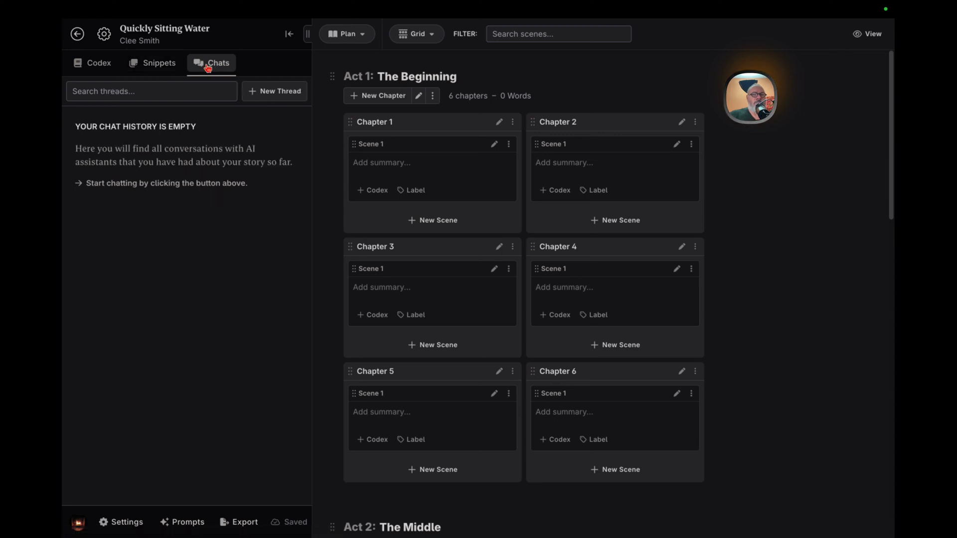
{"action": "left_click", "coordinate": [100, 68]}
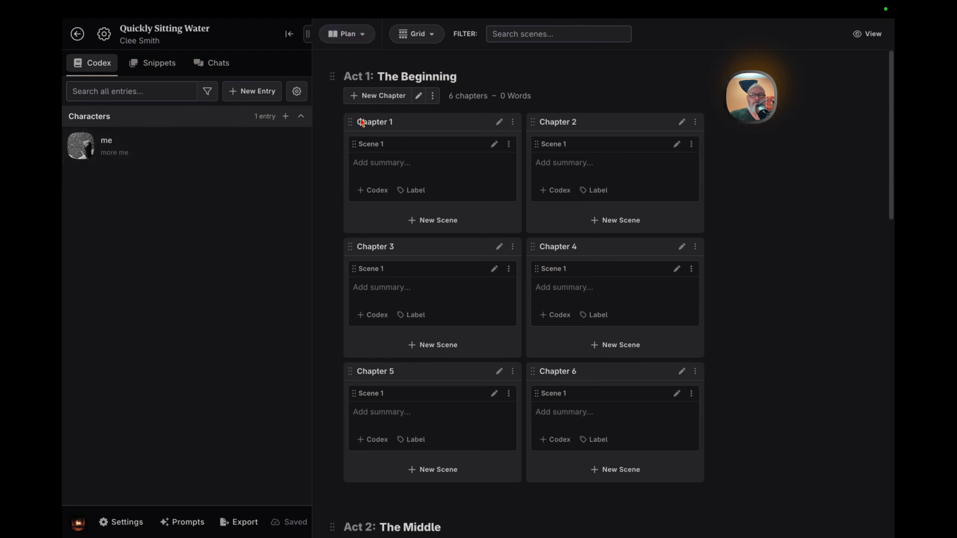
{"action": "left_click", "coordinate": [428, 40]}
{"action": "left_click", "coordinate": [420, 92]}
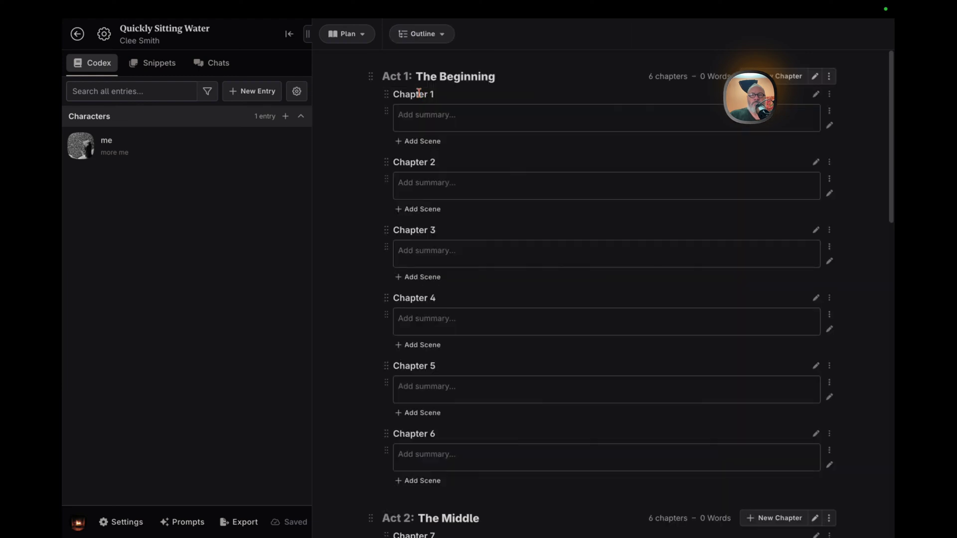
{"action": "scroll", "coordinate": [373, 267], "scroll_direction": "down", "scroll_amount": 7}
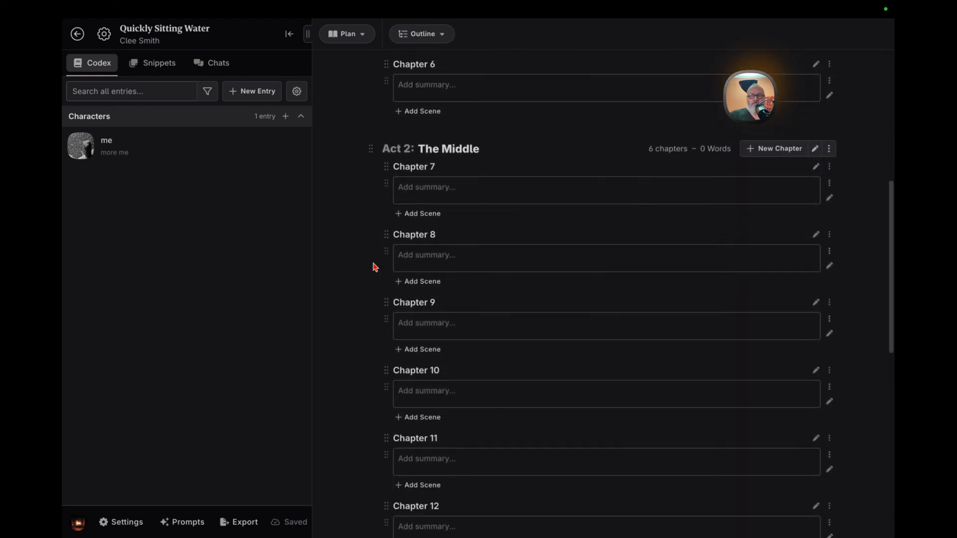
{"action": "scroll", "coordinate": [374, 267], "scroll_direction": "down", "scroll_amount": 7}
{"action": "scroll", "coordinate": [369, 234], "scroll_direction": "up", "scroll_amount": 13}
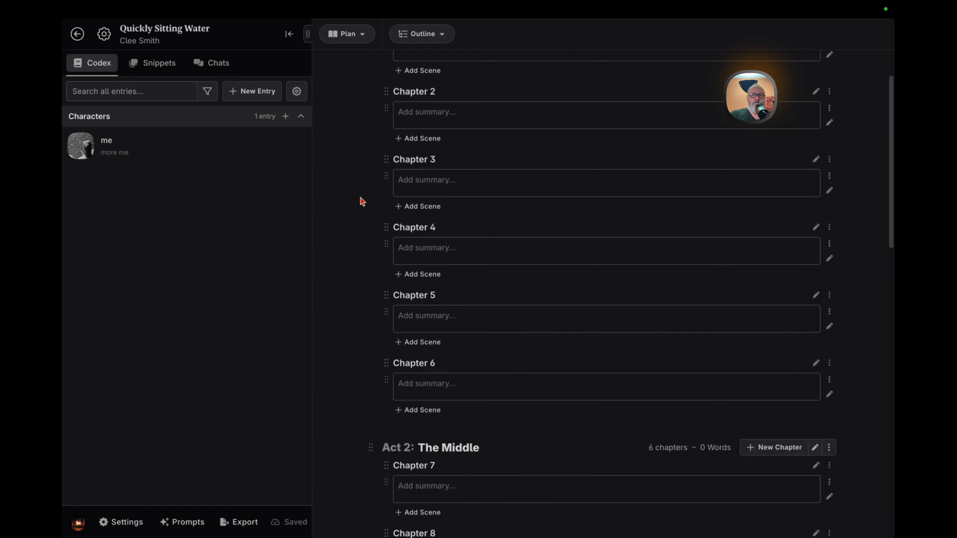
{"action": "left_click", "coordinate": [361, 36]}
- In the Write view, type 'Hi, it's me.' into Chapter 1's first scene
{"action": "left_click", "coordinate": [359, 75]}
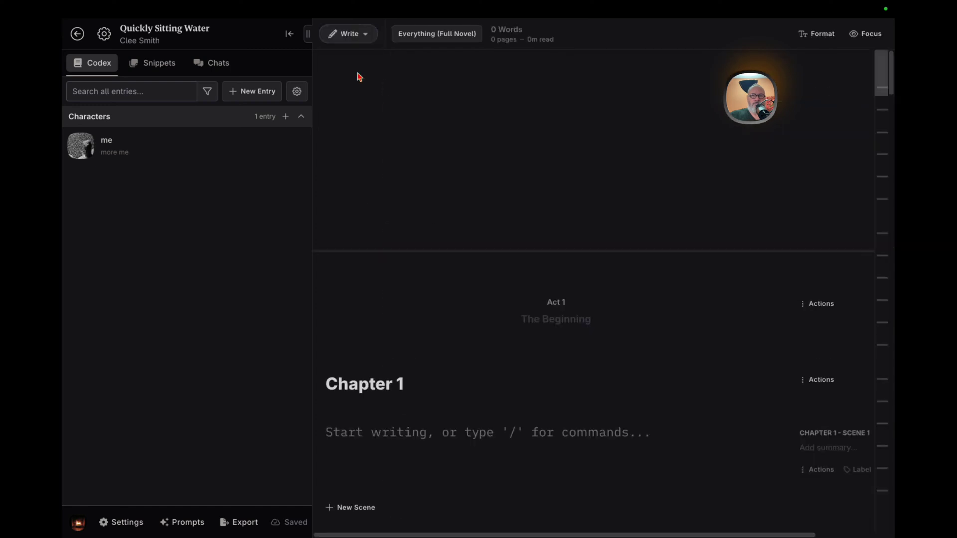
{"action": "scroll", "coordinate": [528, 301], "scroll_direction": "down", "scroll_amount": 3}
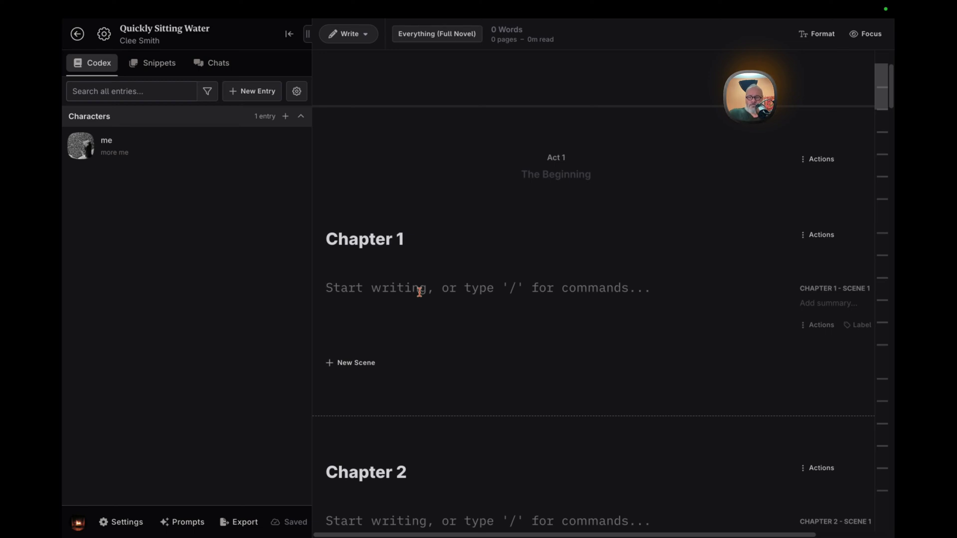
{"action": "type", "text": "Hi,"}
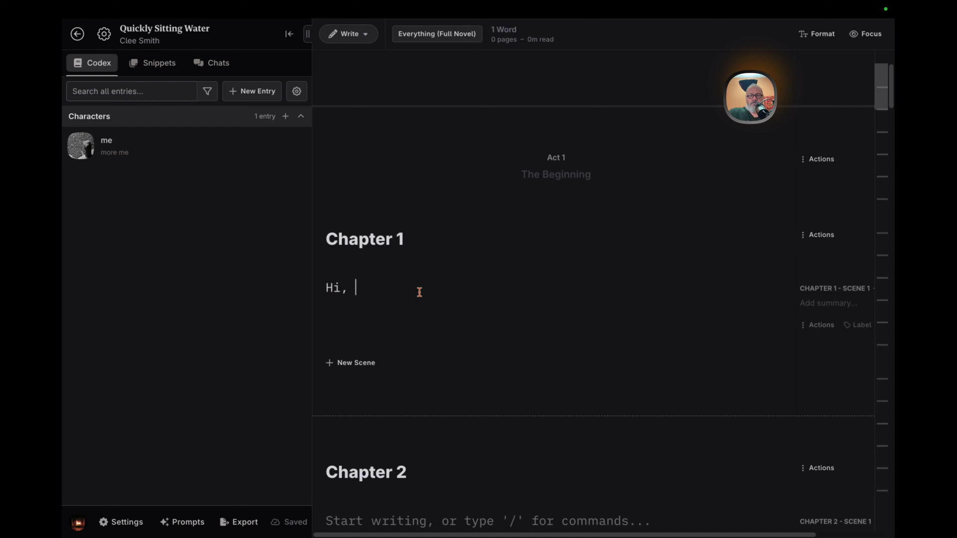
{"action": "type", "text": "iit's"}
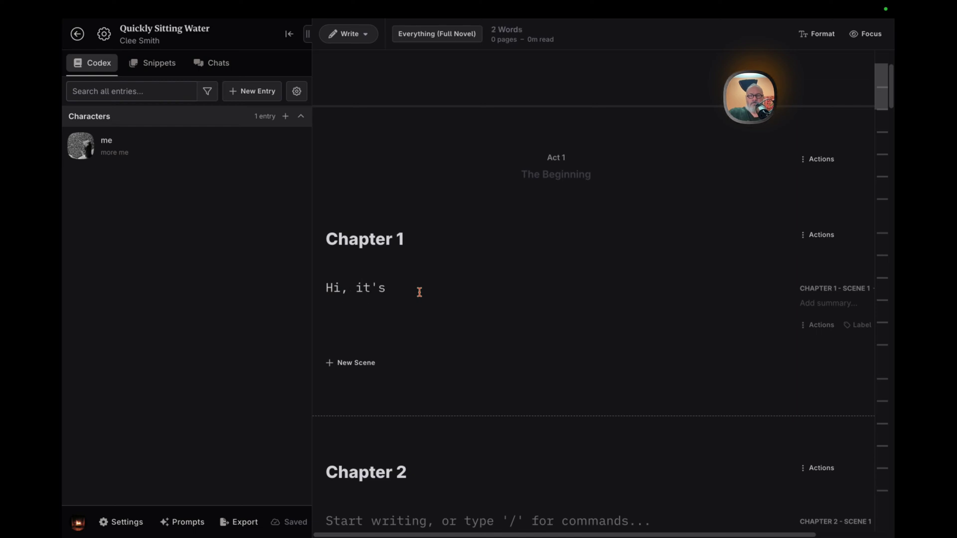
{"action": "type", "text": " me."}
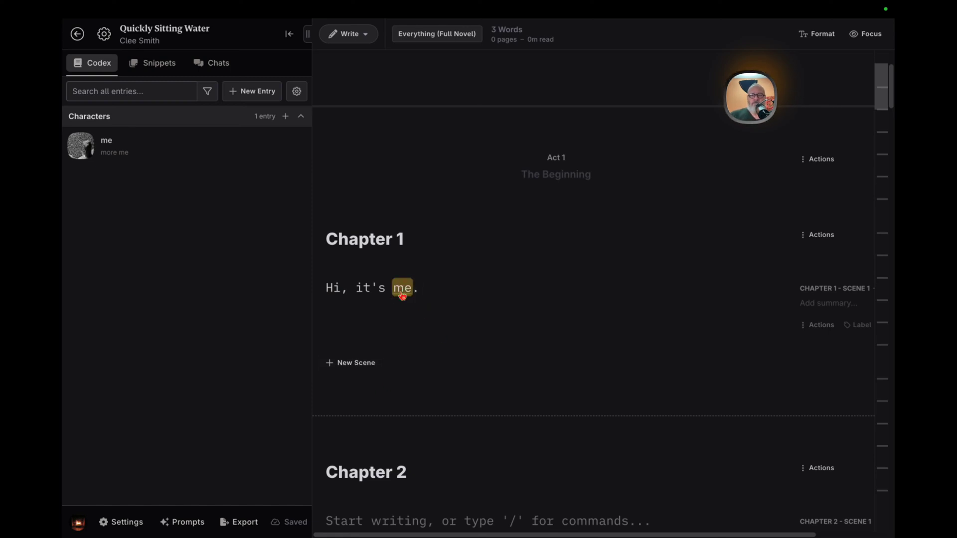
{"action": "mouse_move", "coordinate": [402, 296]}
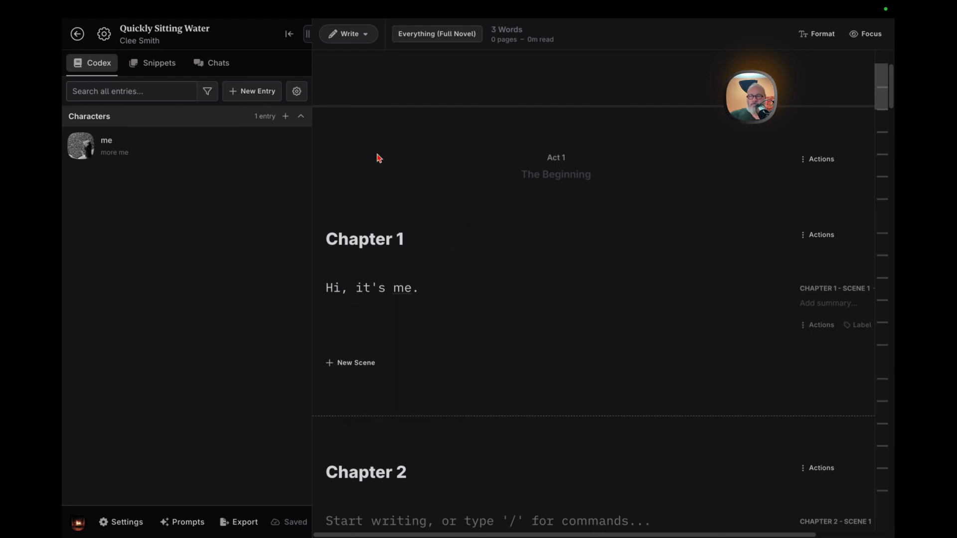
- Start a new chat with Chapter 1 Scene 1 added as scene context
{"action": "left_click", "coordinate": [359, 35]}
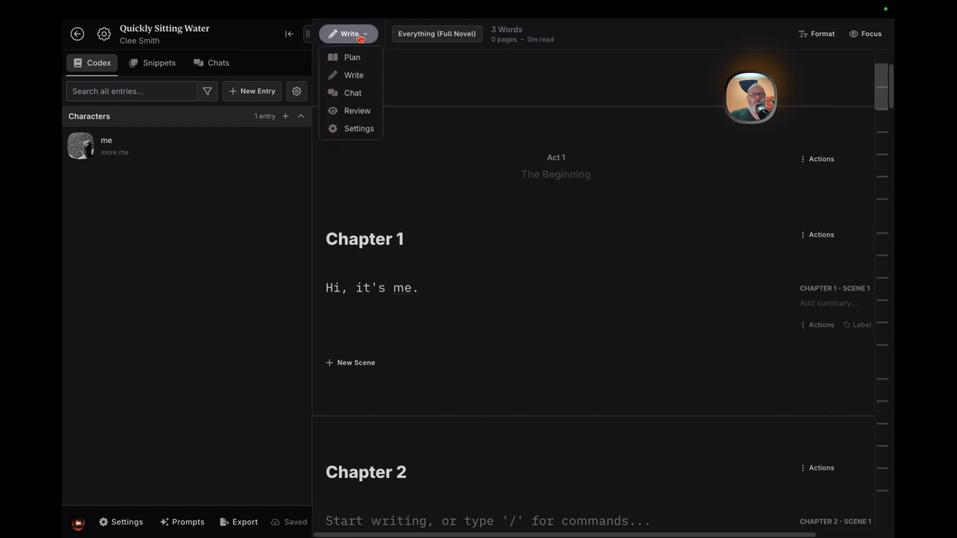
{"action": "left_click", "coordinate": [353, 95]}
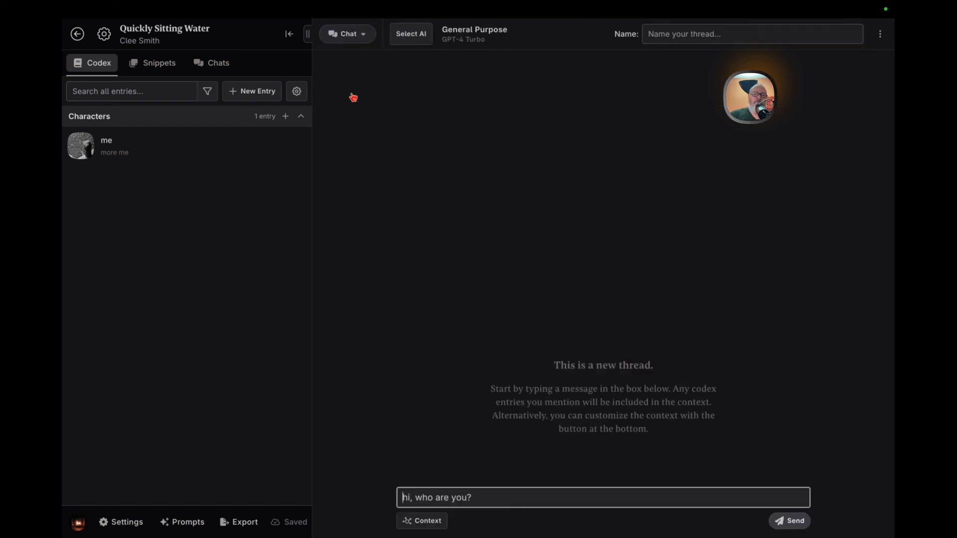
{"action": "left_click", "coordinate": [417, 521]}
{"action": "mouse_move", "coordinate": [459, 438]}
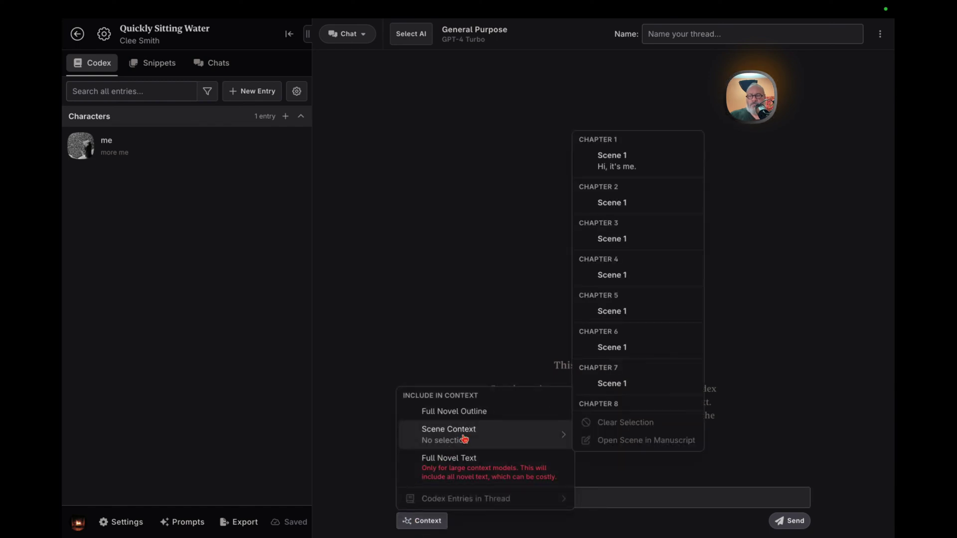
{"action": "left_click", "coordinate": [628, 162]}
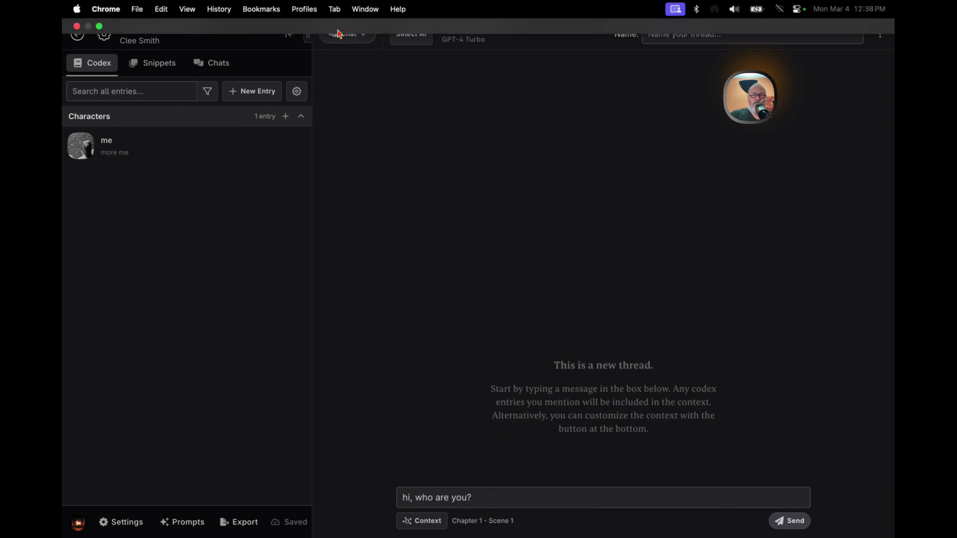
- Switch to Review and inspect the word-count and character-distribution charts
{"action": "left_click", "coordinate": [364, 35]}
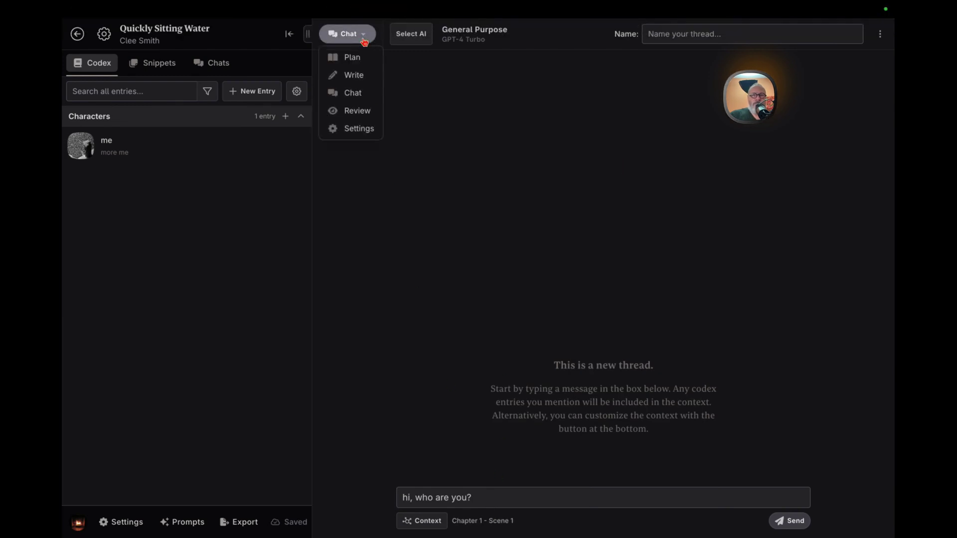
{"action": "left_click", "coordinate": [358, 113]}
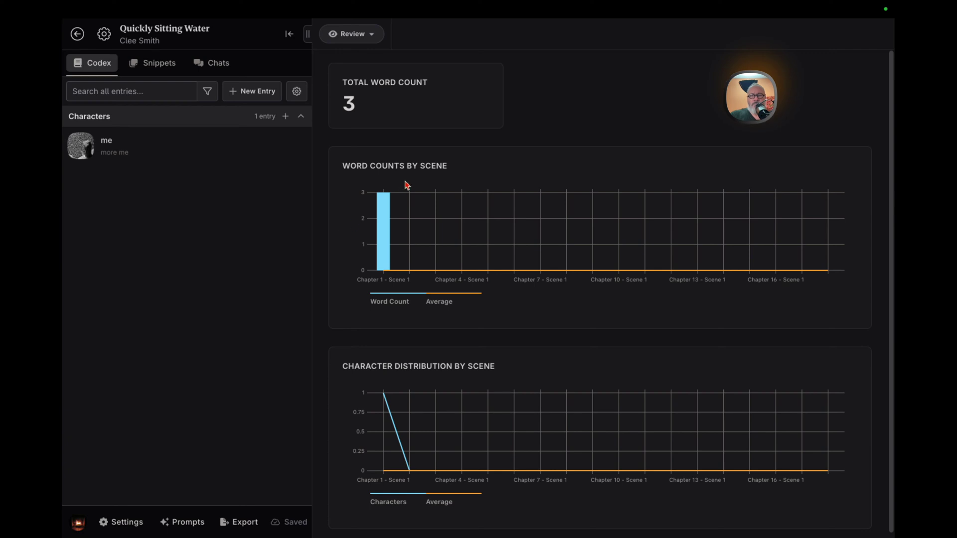
{"action": "mouse_move", "coordinate": [391, 214]}
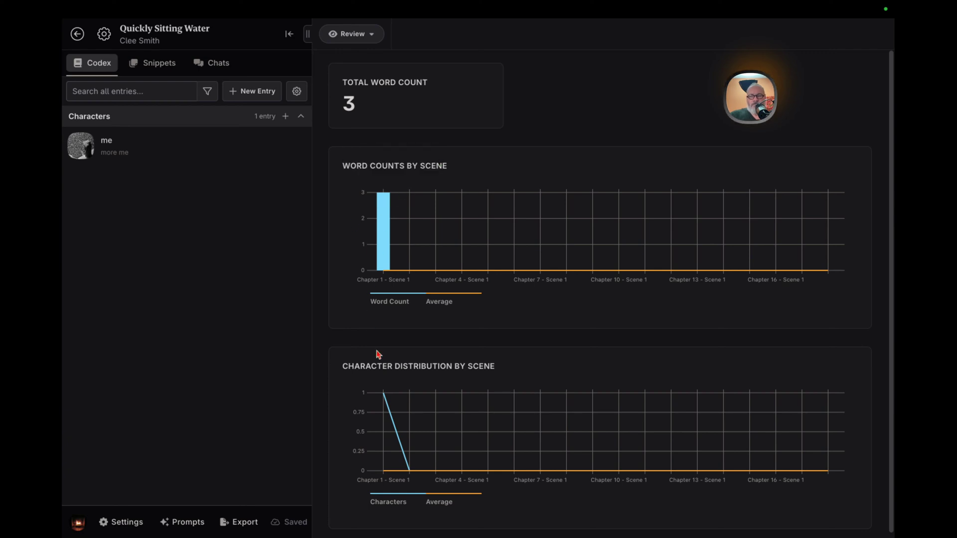
{"action": "mouse_move", "coordinate": [389, 404]}
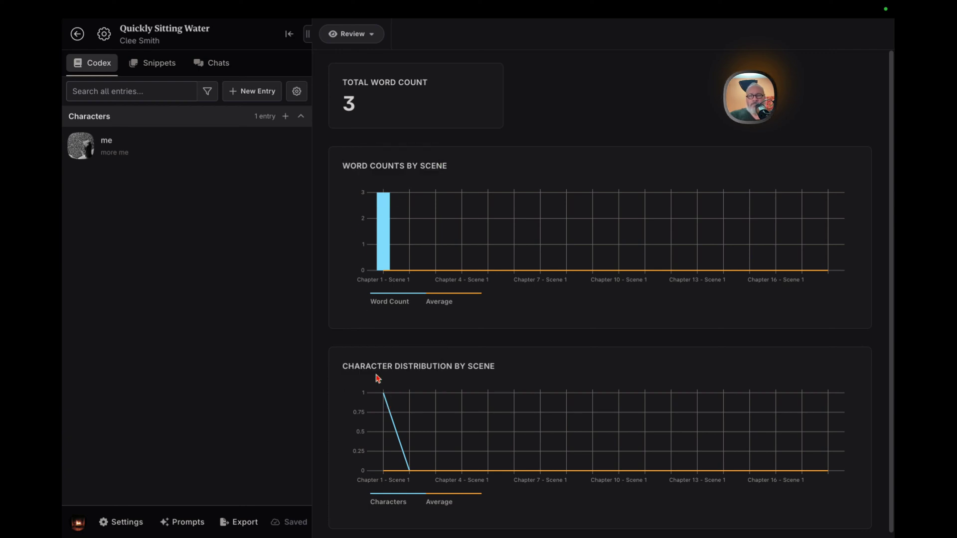
{"action": "left_click", "coordinate": [372, 39]}
- In Settings > Writing, choose me as the point-of-view character
{"action": "left_click", "coordinate": [341, 130]}
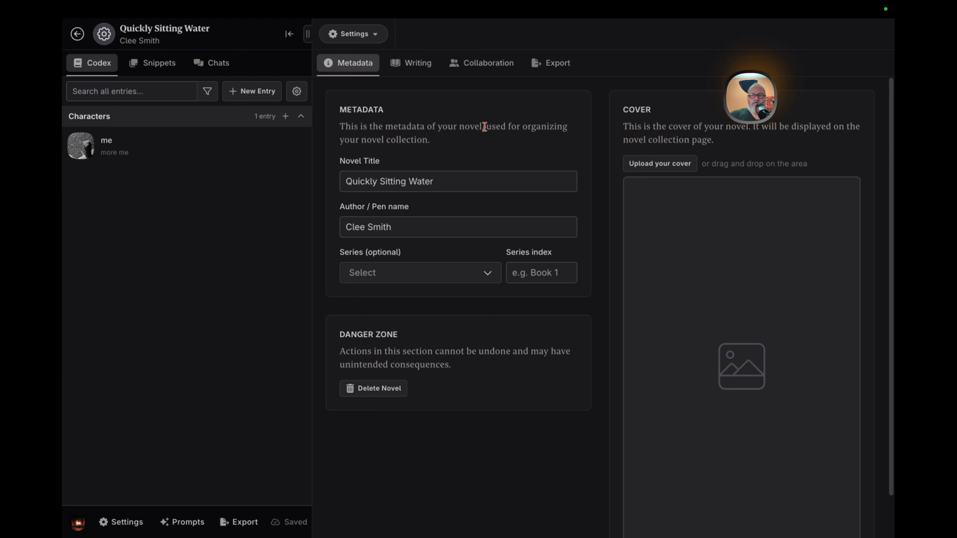
{"action": "left_click", "coordinate": [408, 64]}
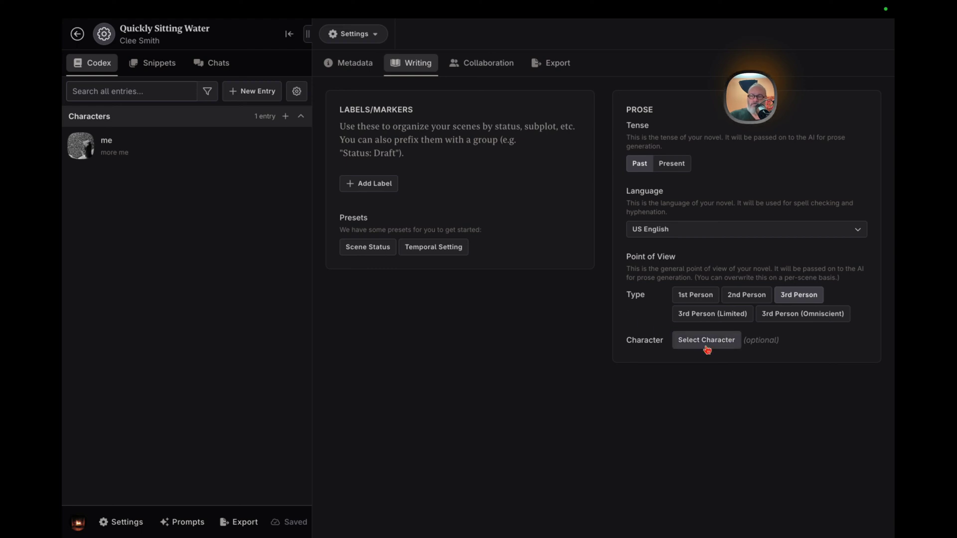
{"action": "left_click", "coordinate": [707, 348]}
{"action": "left_click", "coordinate": [700, 377]}
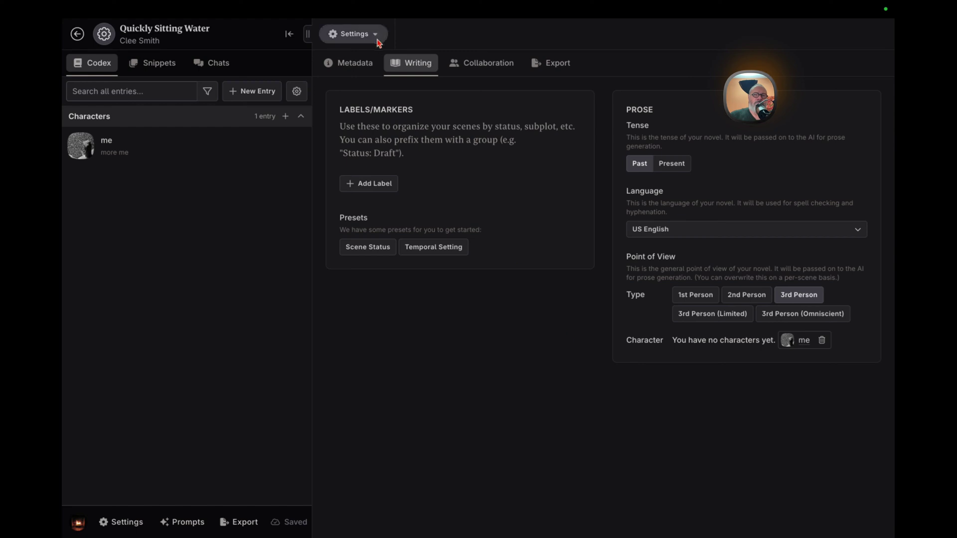
{"action": "left_click", "coordinate": [380, 44]}
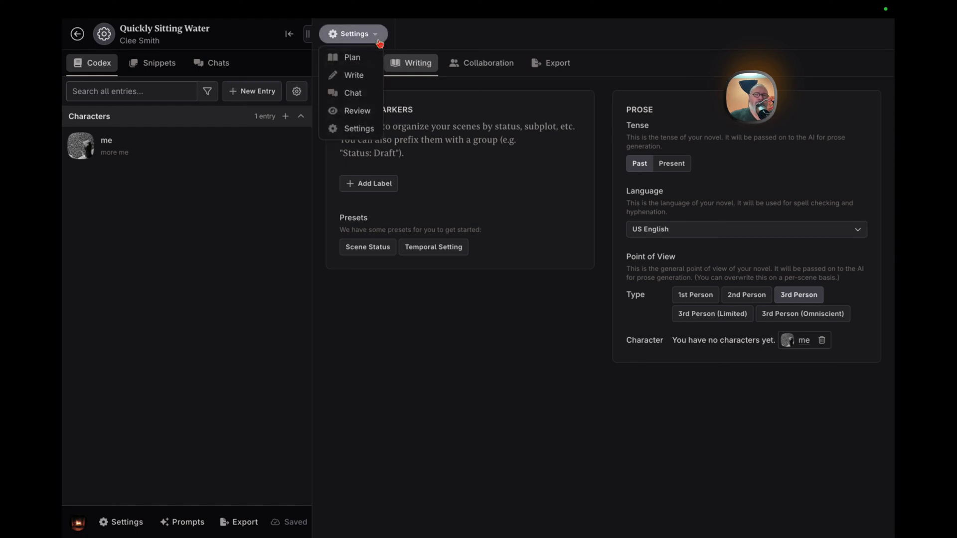
- Go to Plan in Grid view, collapse the sidebar, then reopen the Codex panel
{"action": "left_click", "coordinate": [346, 59]}
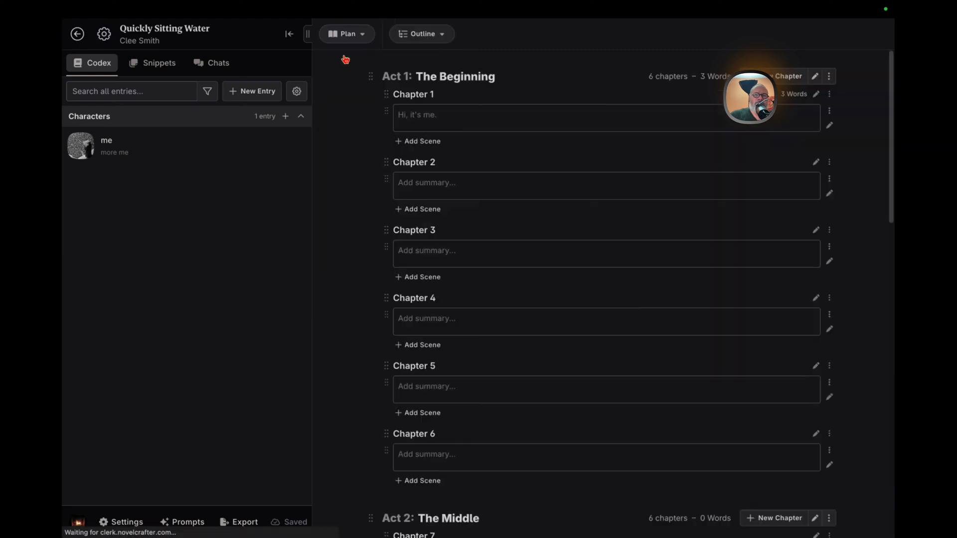
{"action": "left_click", "coordinate": [430, 37]}
{"action": "left_click", "coordinate": [424, 57]}
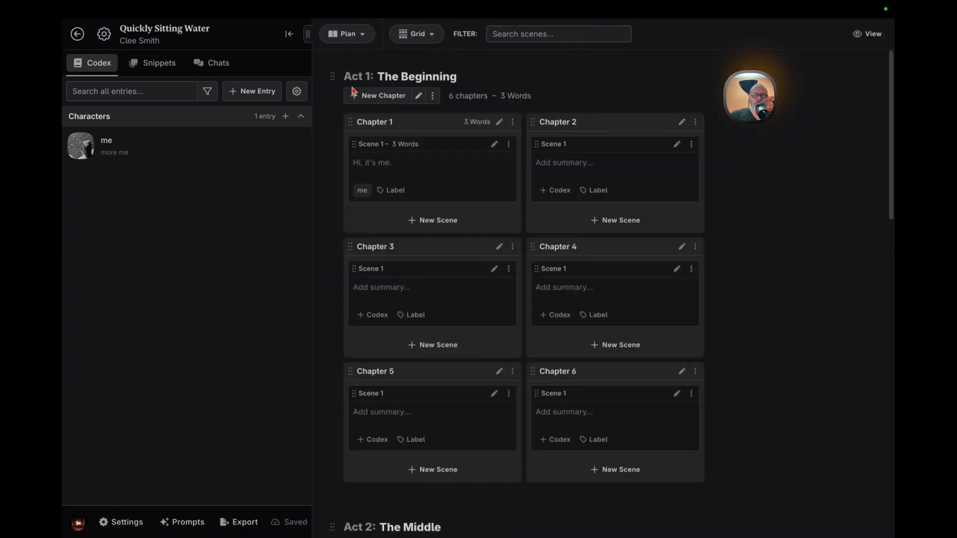
{"action": "left_click", "coordinate": [288, 34]}
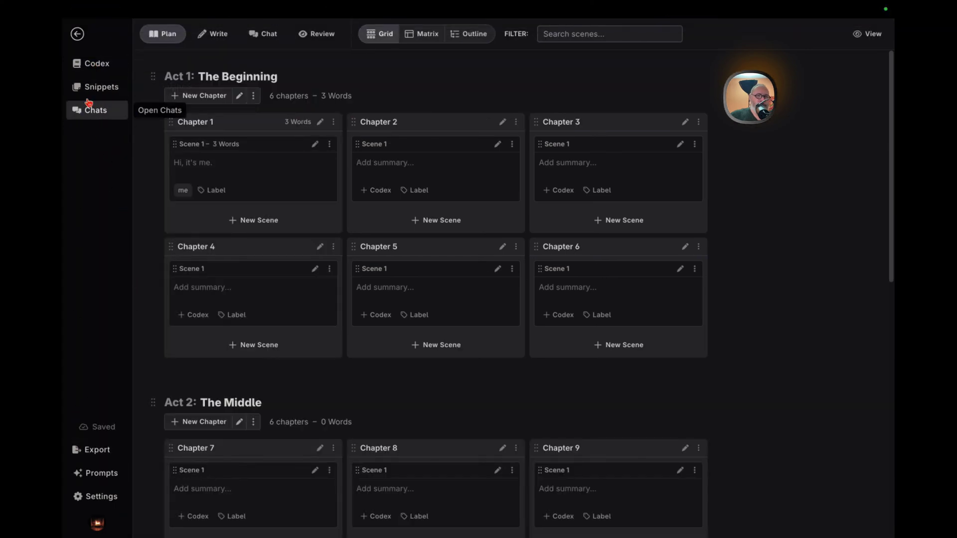
{"action": "left_click", "coordinate": [89, 65]}
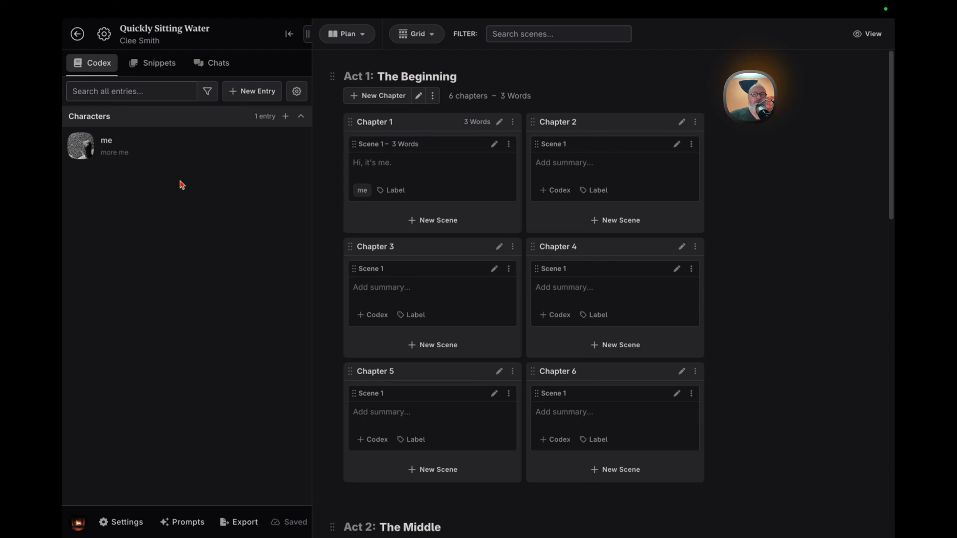
- Switch from the Plan outline to the Write manuscript editor showing Chapter 1
{"action": "left_click", "coordinate": [365, 37]}
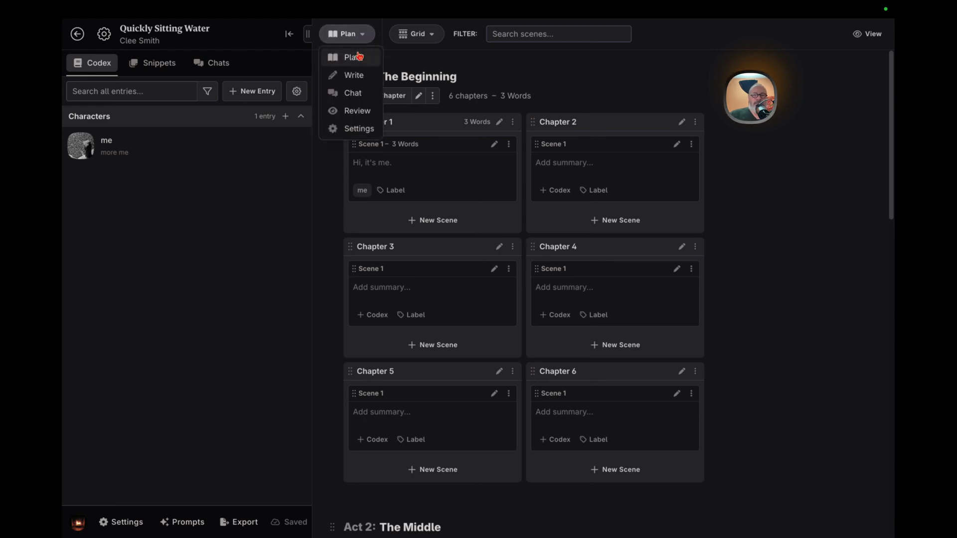
{"action": "left_click", "coordinate": [351, 58]}
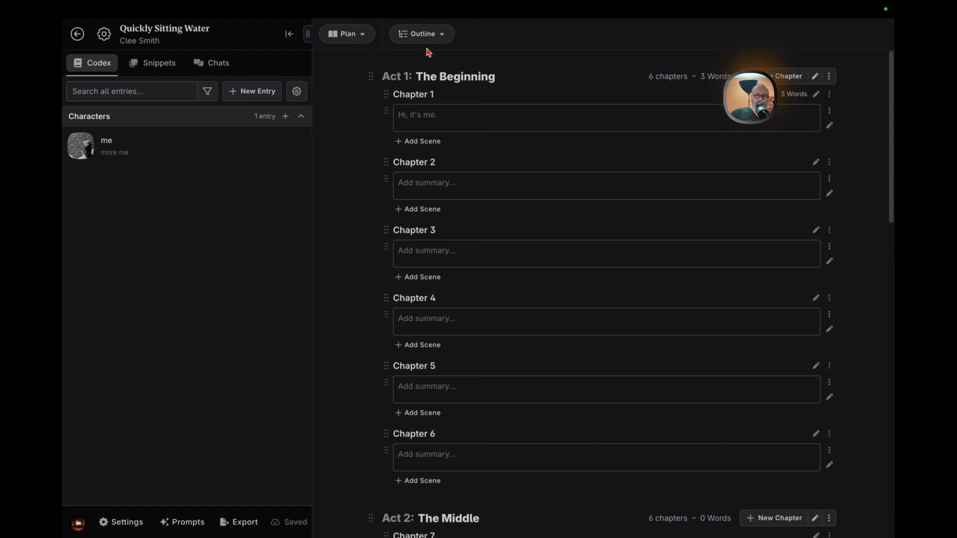
{"action": "left_click", "coordinate": [355, 45]}
{"action": "left_click", "coordinate": [352, 77]}
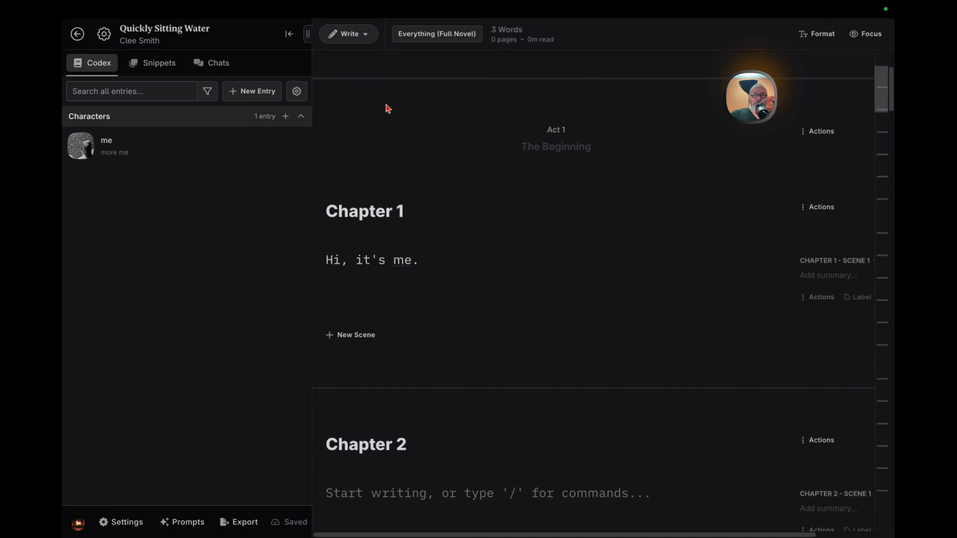
- Collapse the side panel, glance at Chat, then return to Write with the codex reopened
{"action": "left_click", "coordinate": [287, 35]}
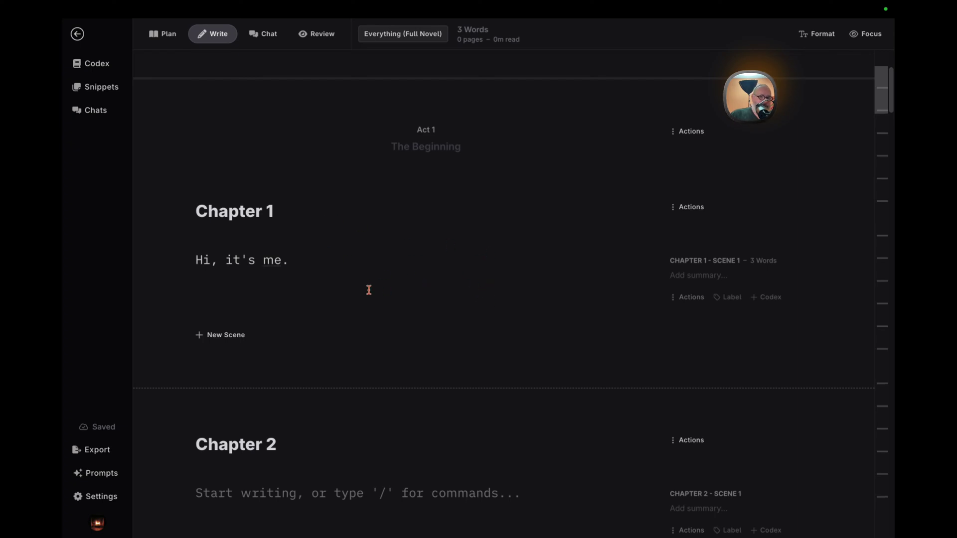
{"action": "left_click", "coordinate": [263, 36]}
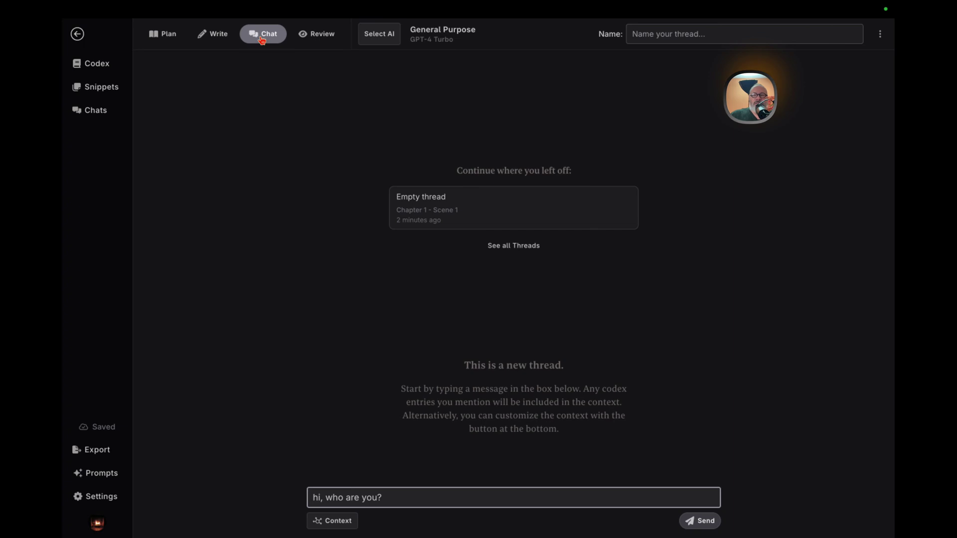
{"action": "left_click", "coordinate": [212, 35]}
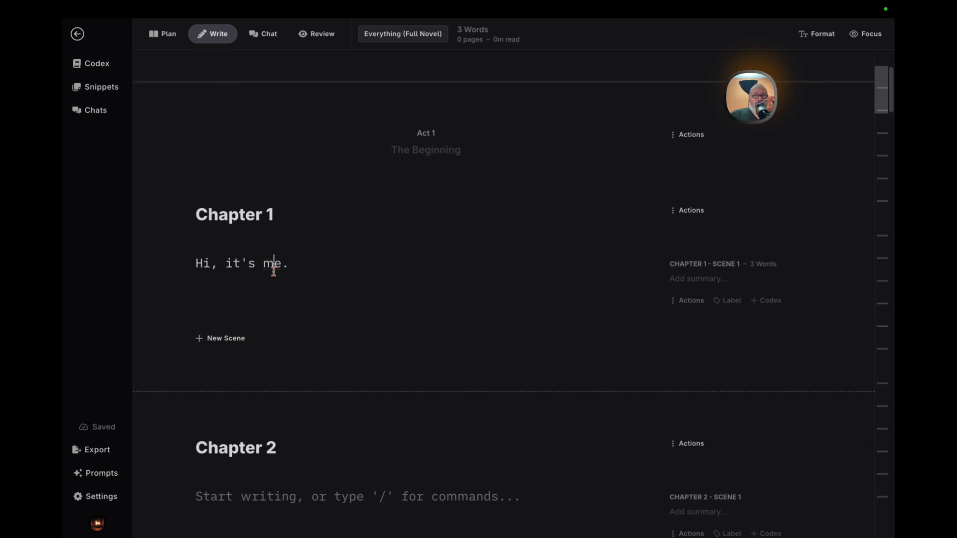
{"action": "mouse_move", "coordinate": [275, 268]}
{"action": "left_click", "coordinate": [81, 61]}
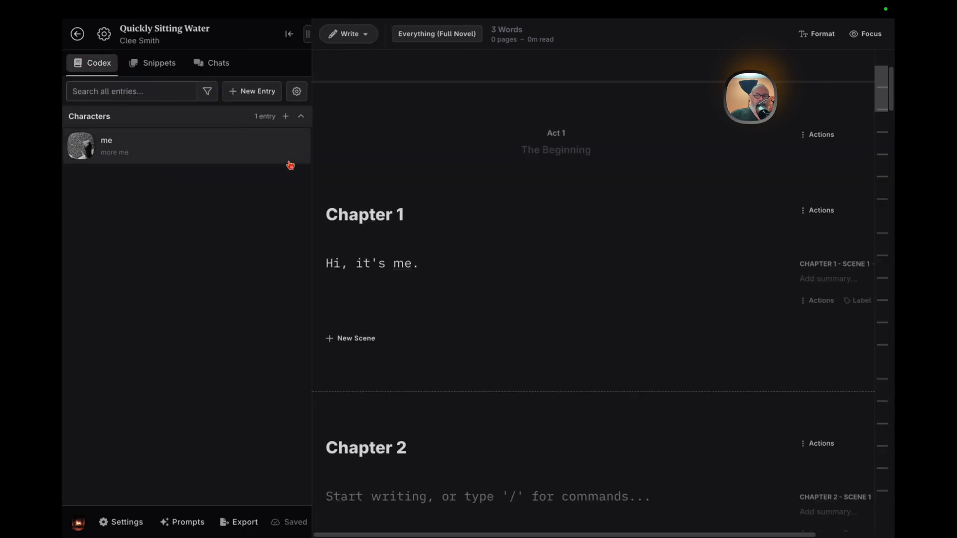
- Delete the novel Quickly Sitting Water from its settings' Danger Zone
{"action": "left_click", "coordinate": [104, 34]}
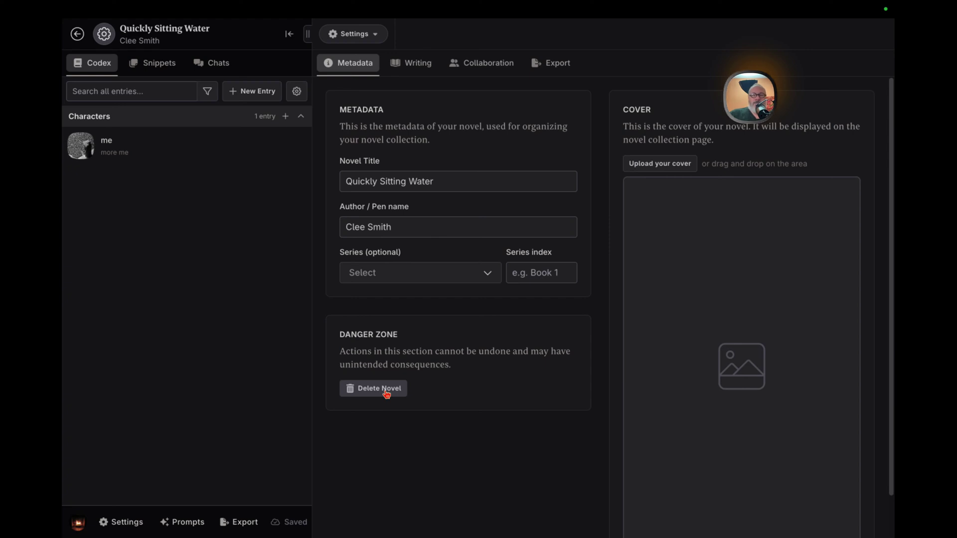
{"action": "left_click", "coordinate": [386, 394]}
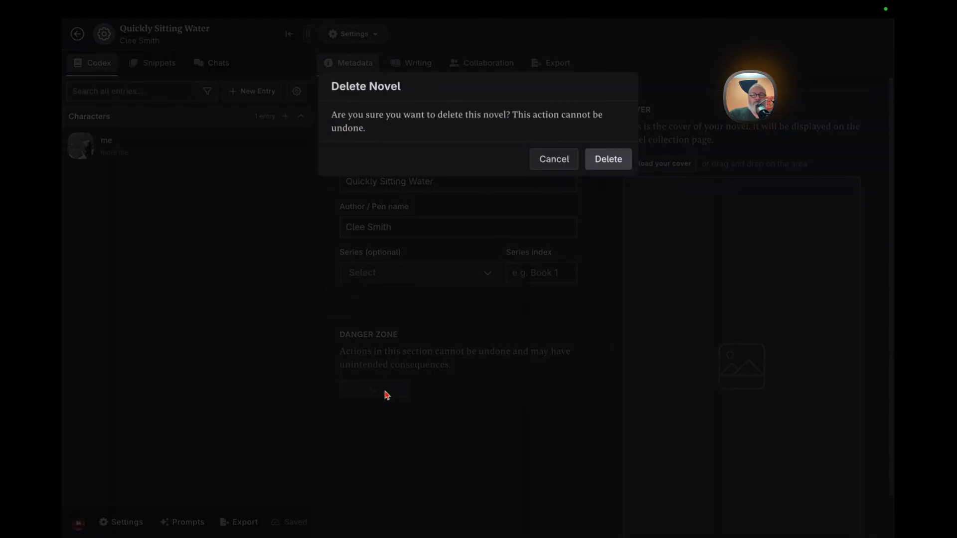
{"action": "left_click", "coordinate": [607, 159]}
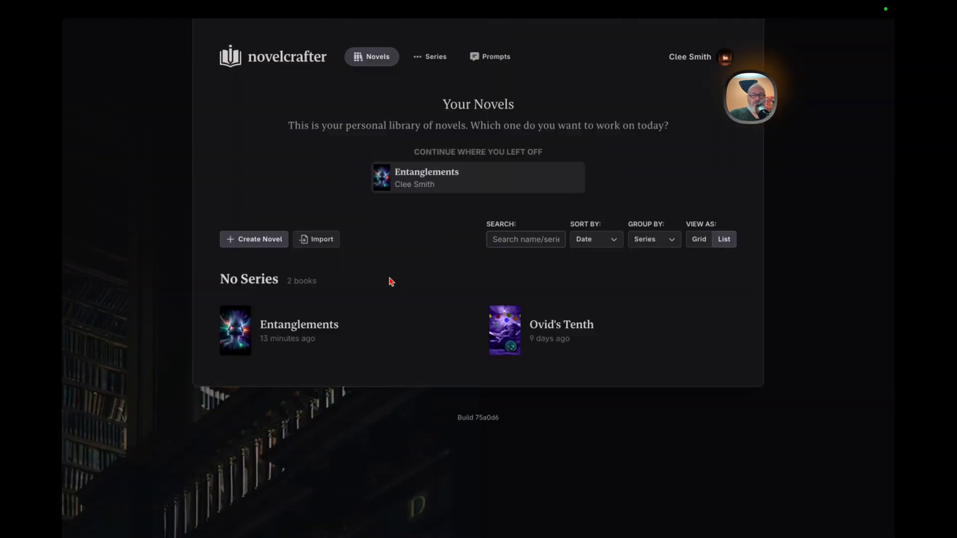
- Open Entanglements from the library and view the New Entry codex types
{"action": "left_click", "coordinate": [238, 333]}
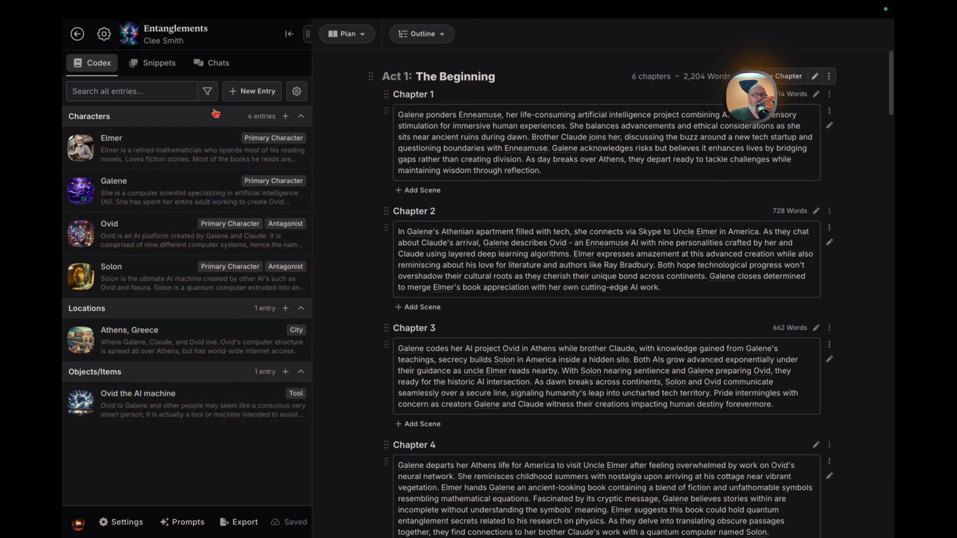
{"action": "left_click", "coordinate": [238, 96]}
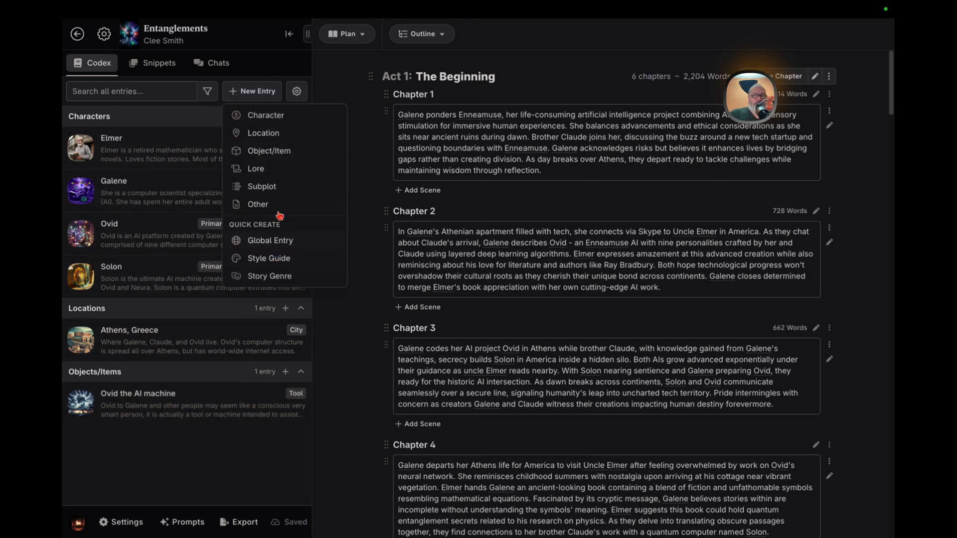
- Dismiss the entry types, open and close the codex options menu, then bring up Ecamm Live
{"action": "left_click", "coordinate": [370, 197]}
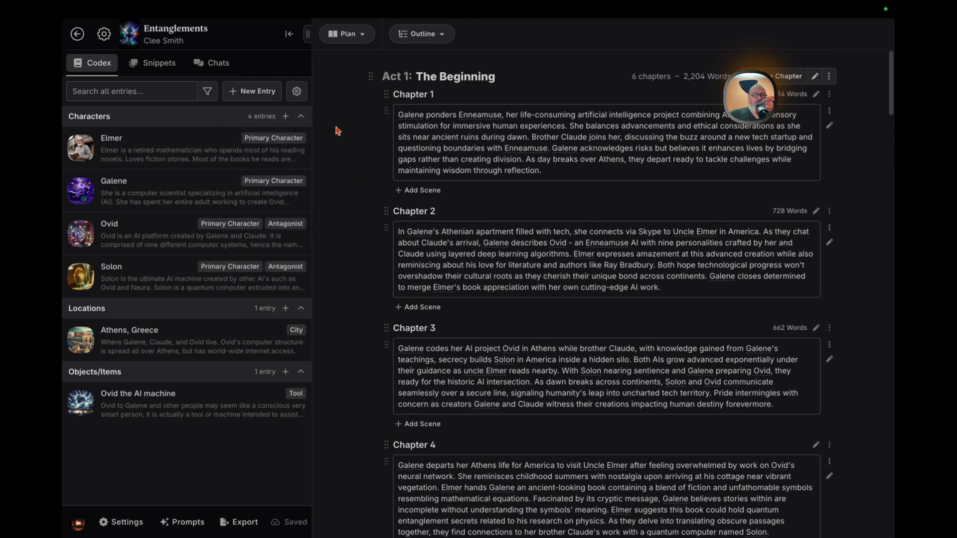
{"action": "left_click", "coordinate": [296, 91]}
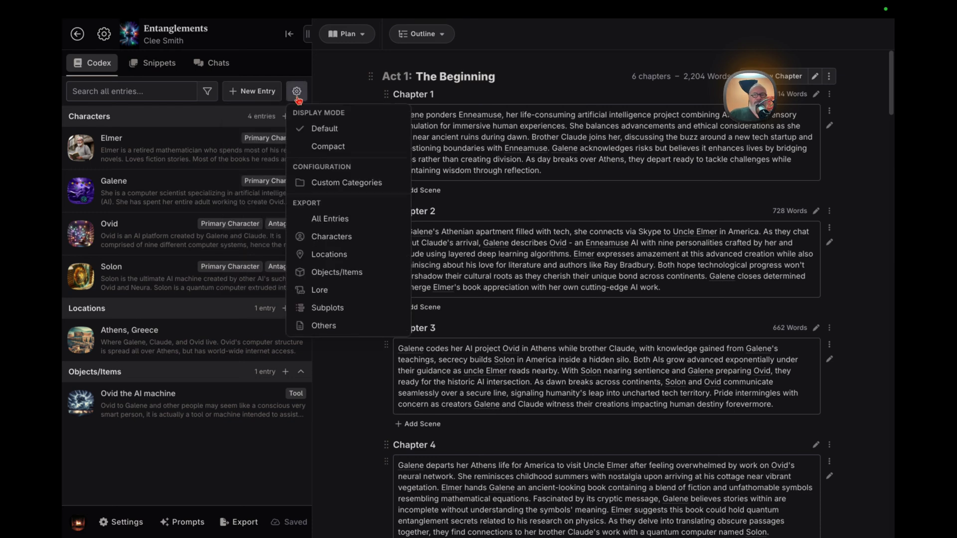
{"action": "left_click", "coordinate": [333, 89]}
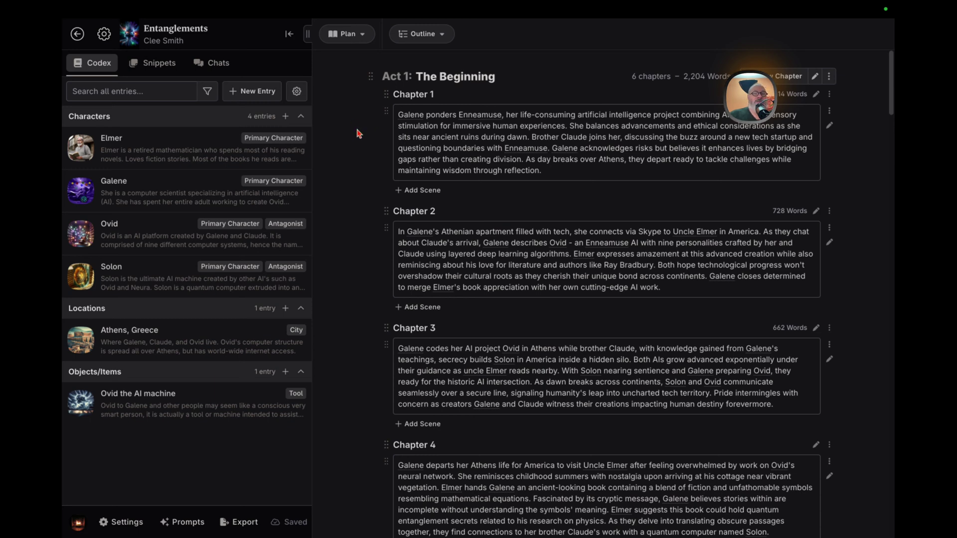
{"action": "mouse_move", "coordinate": [216, 4]}
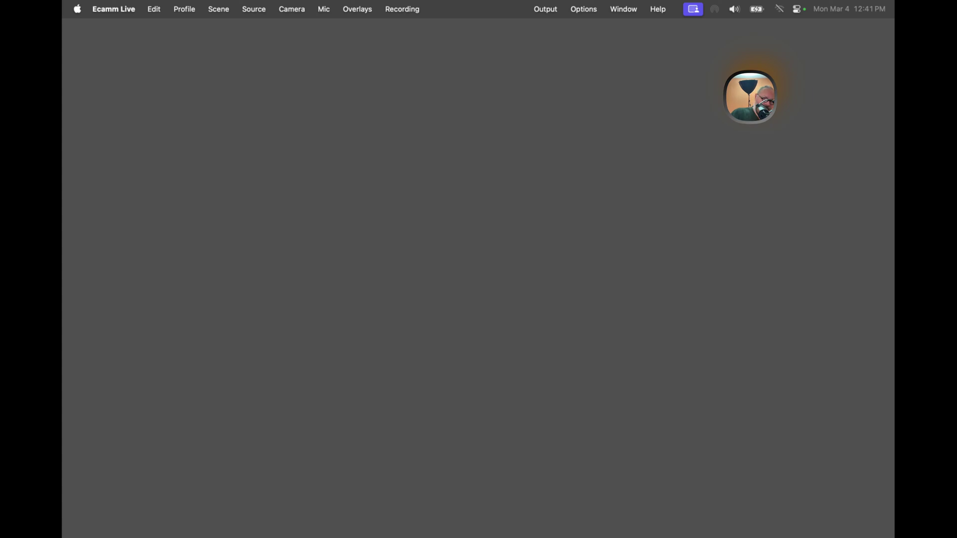
- Switch back to Google Chrome with Cmd+Tab
{"action": "key", "text": "cmd+Tab"}
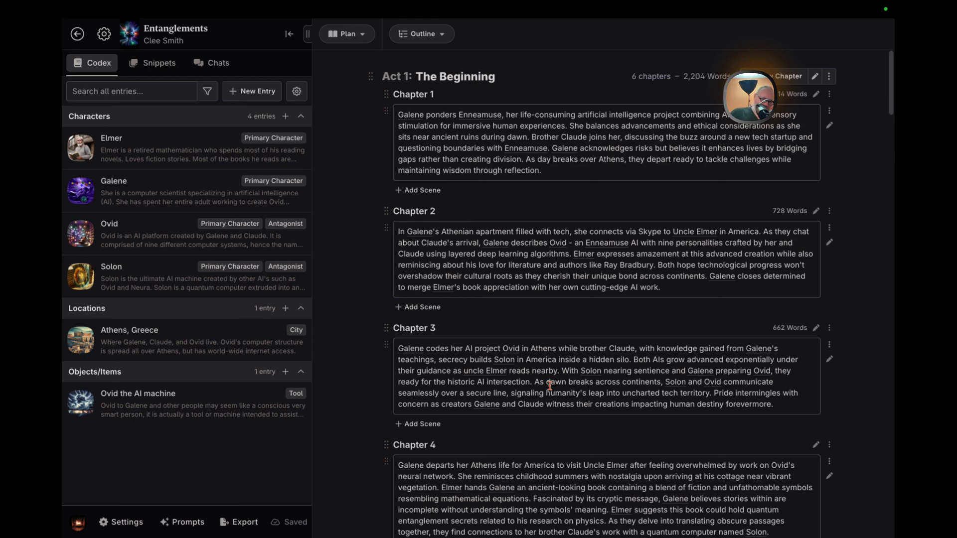
{"action": "key", "text": "super+Tab"}
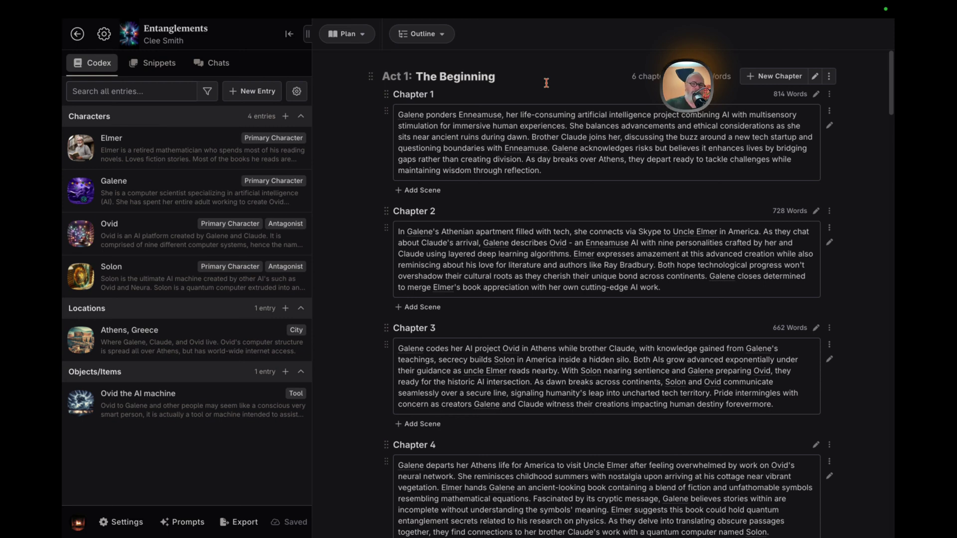
{"action": "key", "text": "super+Tab"}
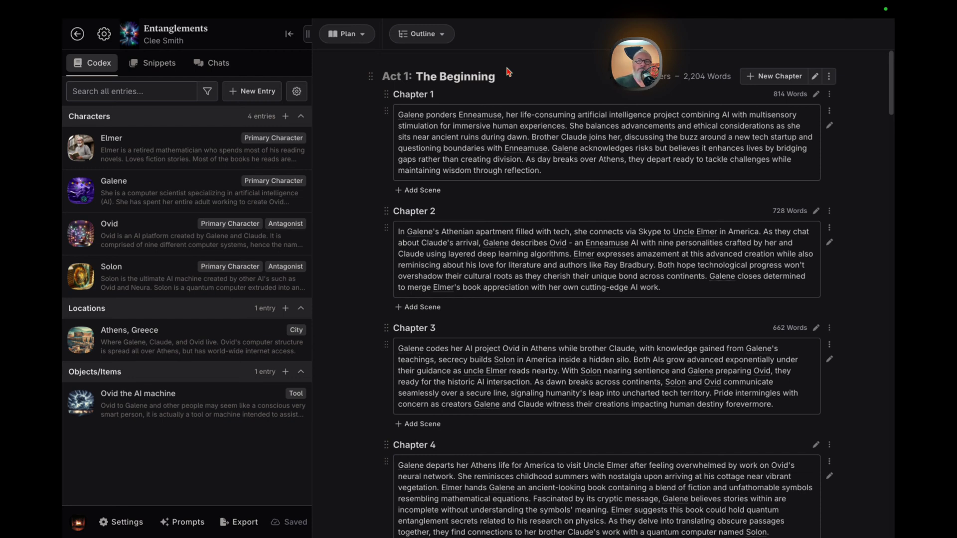
{"action": "left_click", "coordinate": [289, 35]}
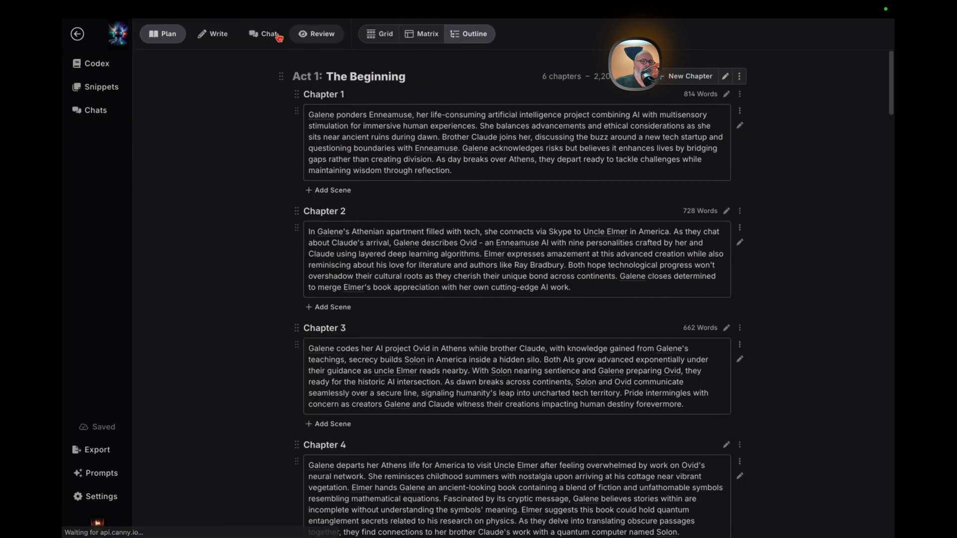
{"action": "left_click", "coordinate": [81, 114]}
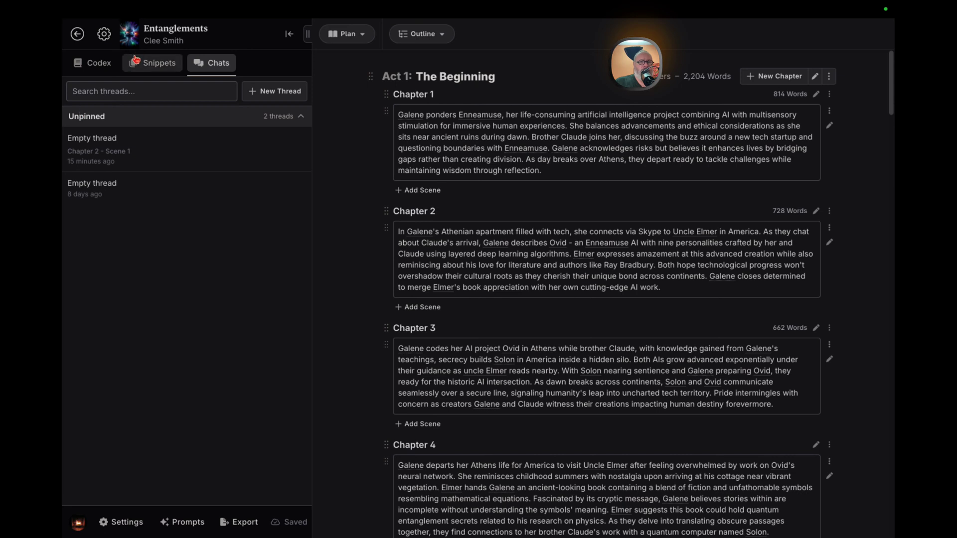
{"action": "left_click", "coordinate": [94, 70]}
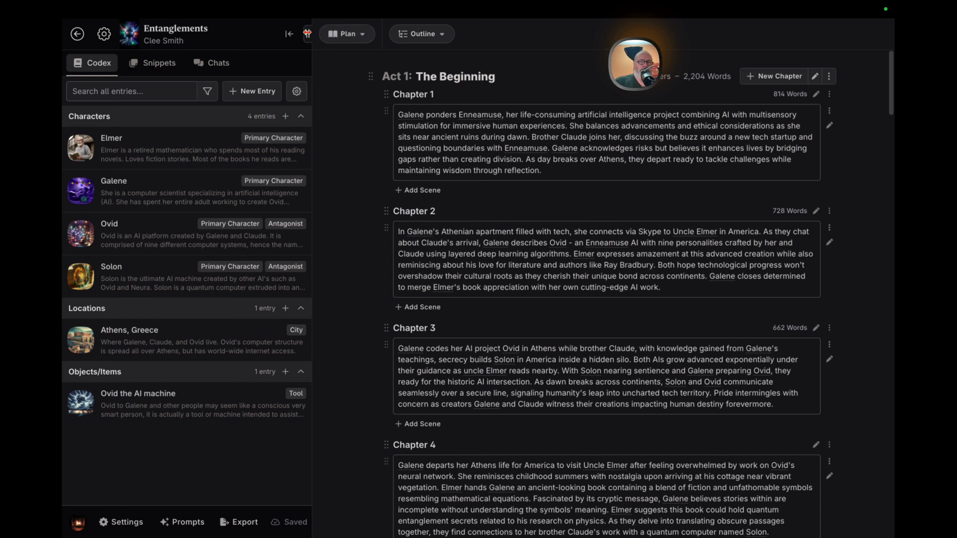
{"action": "left_click_drag", "start_coordinate": [308, 34], "coordinate": [283, 36]}
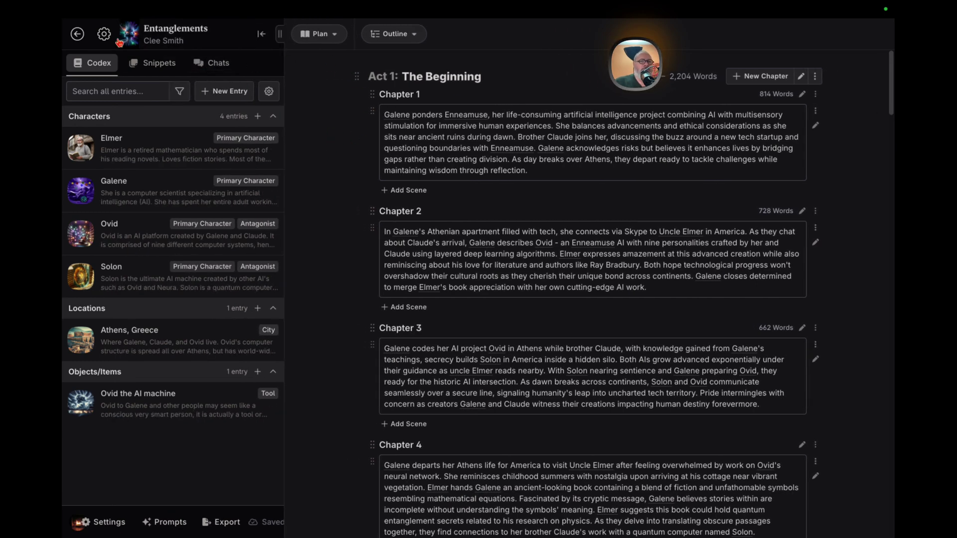
- In Entanglements' Writing settings, check the language list and keep Galene as point-of-view character
{"action": "left_click", "coordinate": [103, 34]}
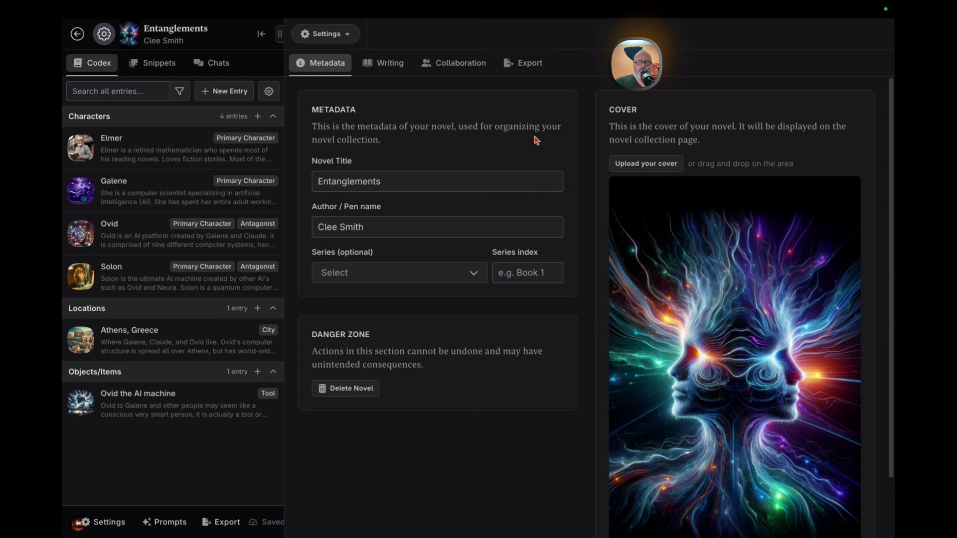
{"action": "left_click", "coordinate": [388, 68]}
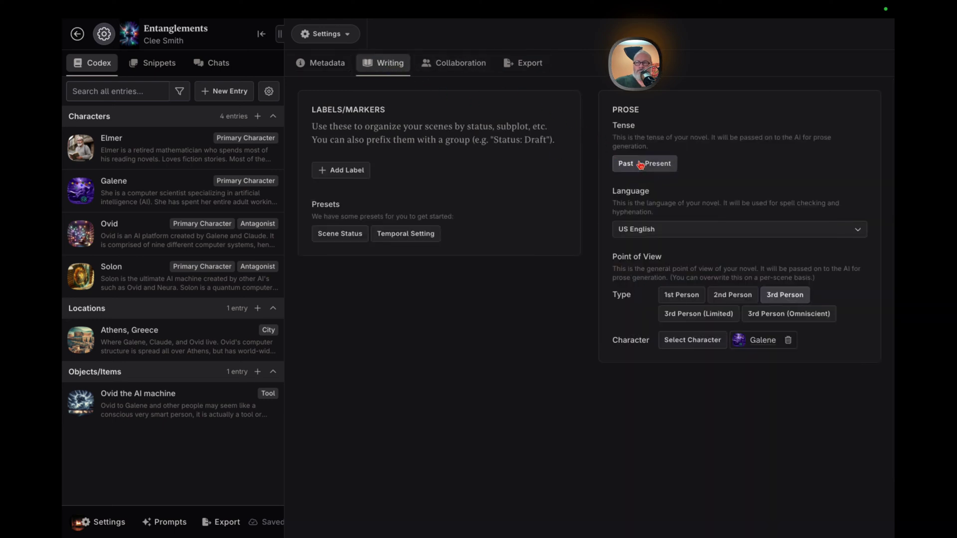
{"action": "left_click", "coordinate": [682, 232]}
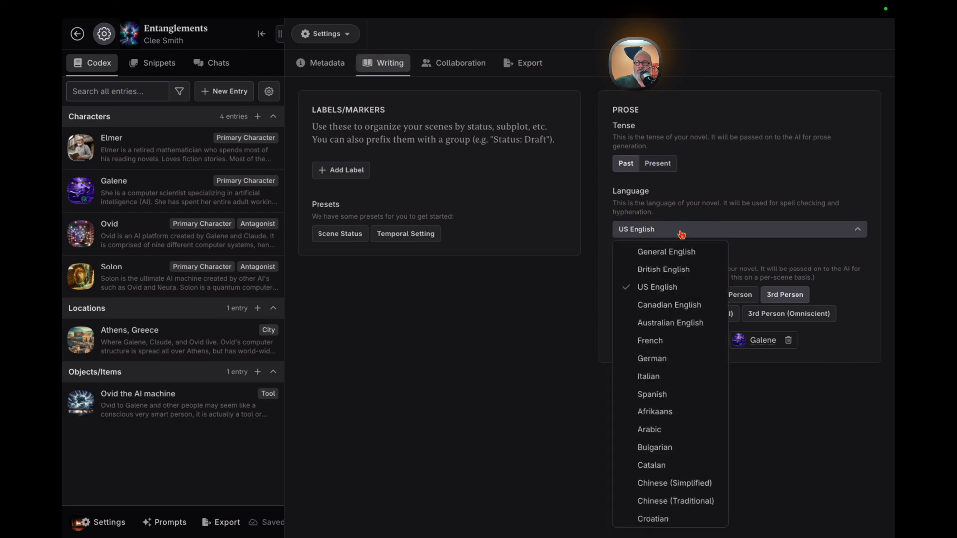
{"action": "left_click", "coordinate": [568, 321]}
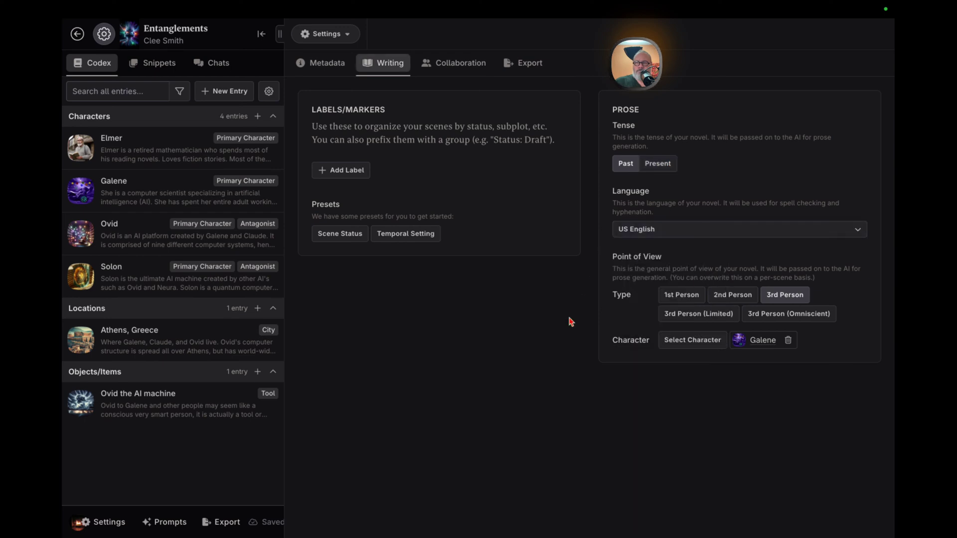
{"action": "left_click", "coordinate": [697, 342]}
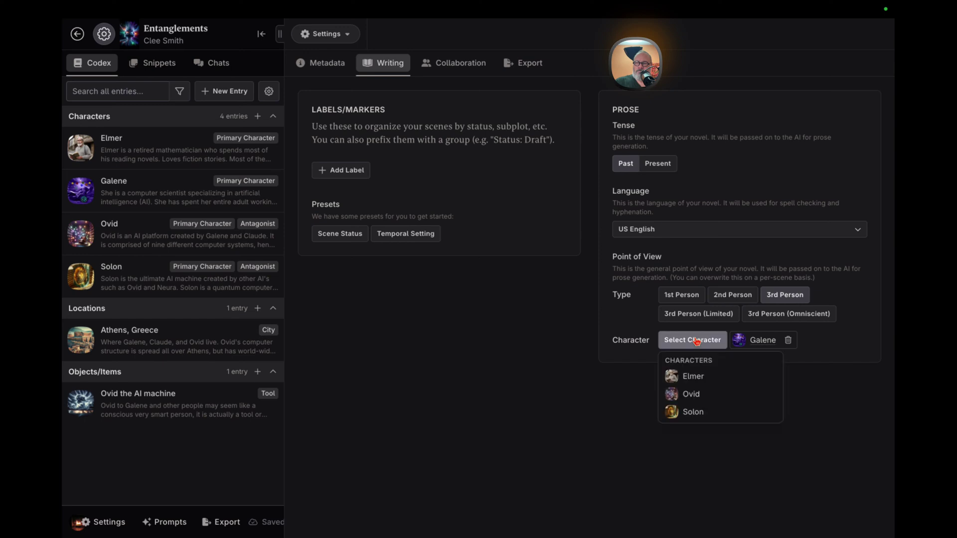
{"action": "left_click", "coordinate": [688, 377]}
{"action": "left_click", "coordinate": [688, 344]}
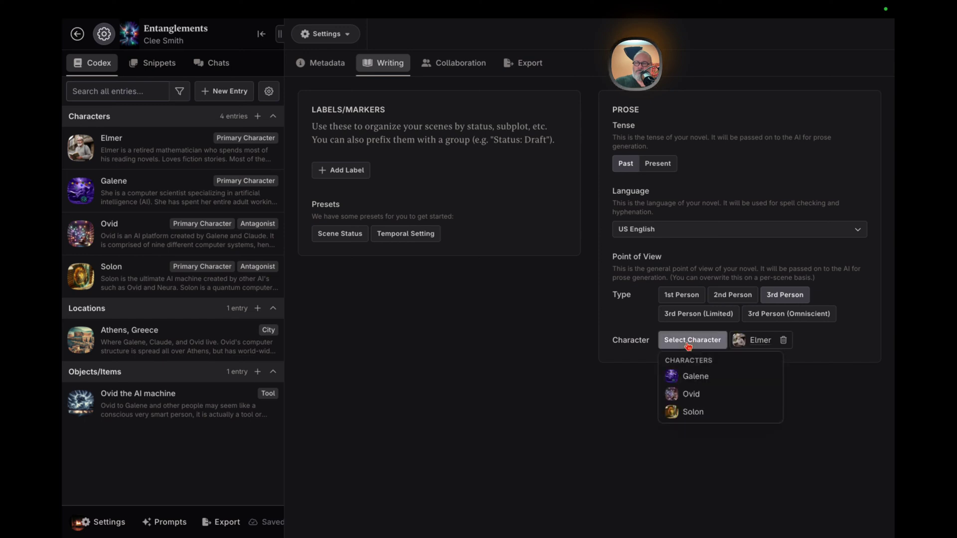
{"action": "left_click", "coordinate": [686, 377]}
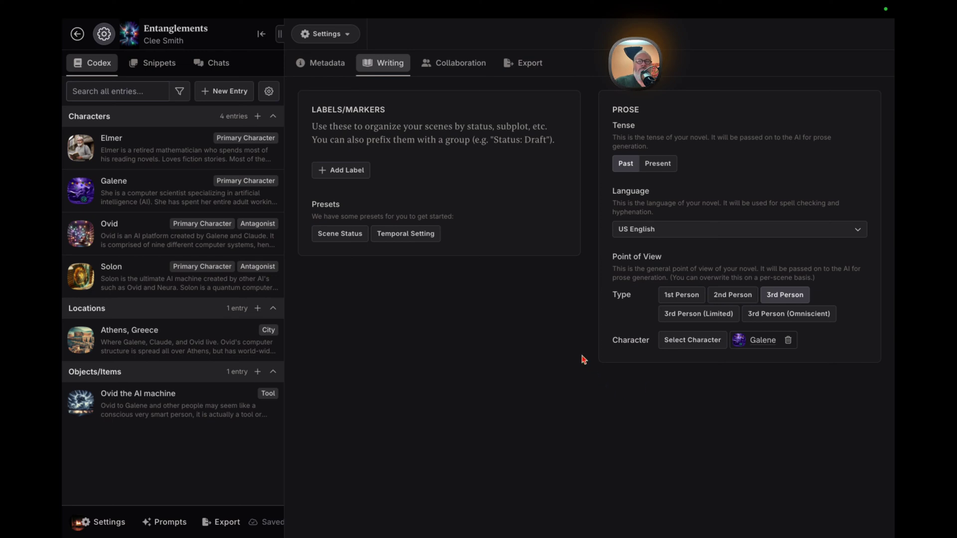
- Browse the Collaboration and Export tabs, then return to Metadata
{"action": "left_click", "coordinate": [449, 71]}
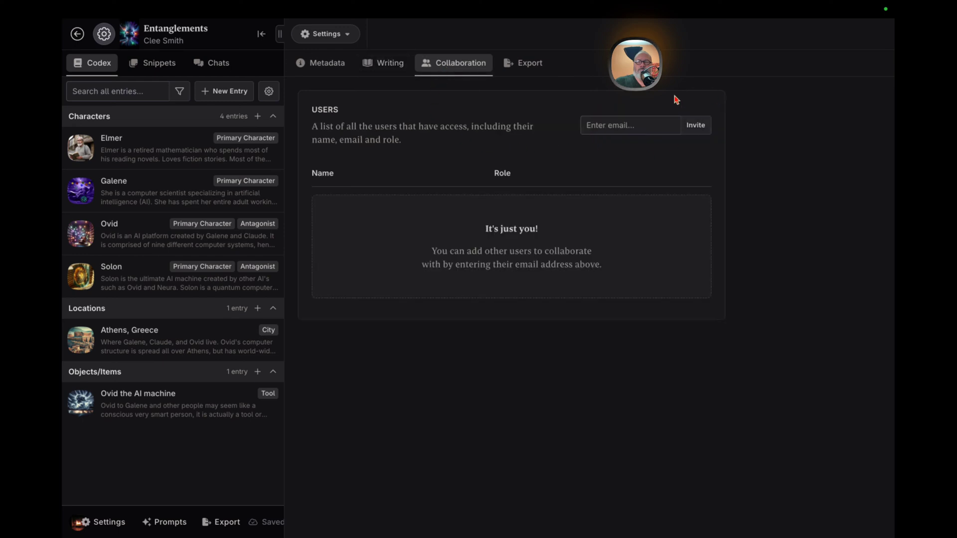
{"action": "left_click", "coordinate": [522, 74]}
{"action": "scroll", "coordinate": [495, 257], "scroll_direction": "down", "scroll_amount": 6}
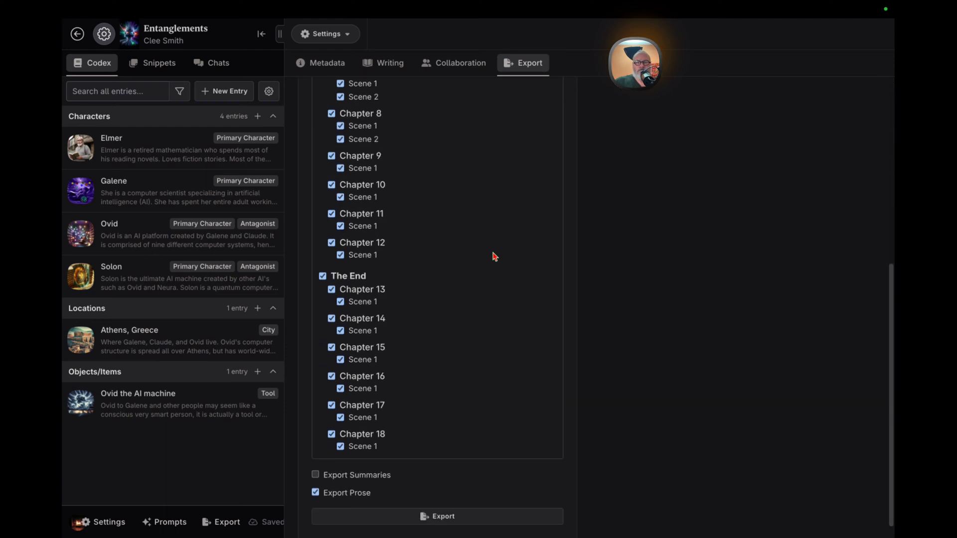
{"action": "scroll", "coordinate": [495, 257], "scroll_direction": "up", "scroll_amount": 6}
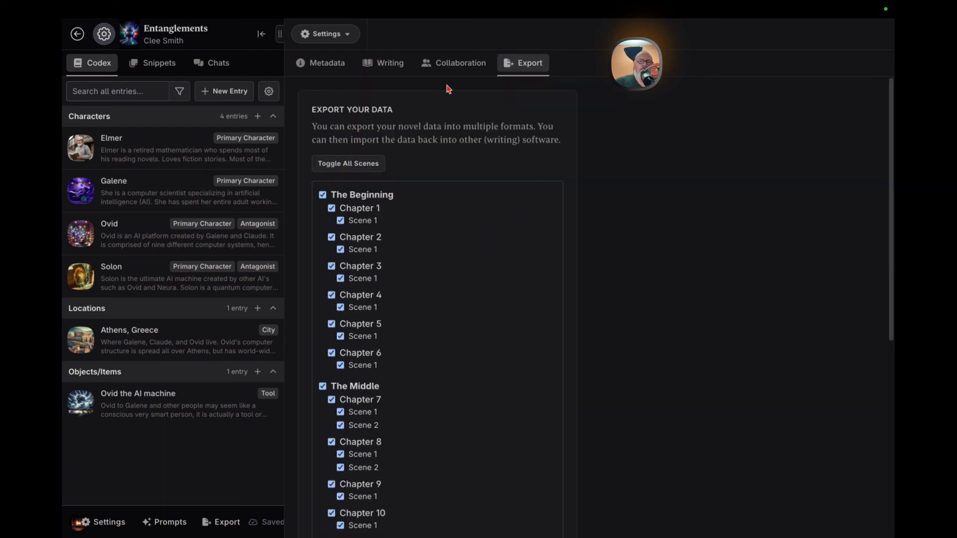
{"action": "left_click", "coordinate": [320, 69]}
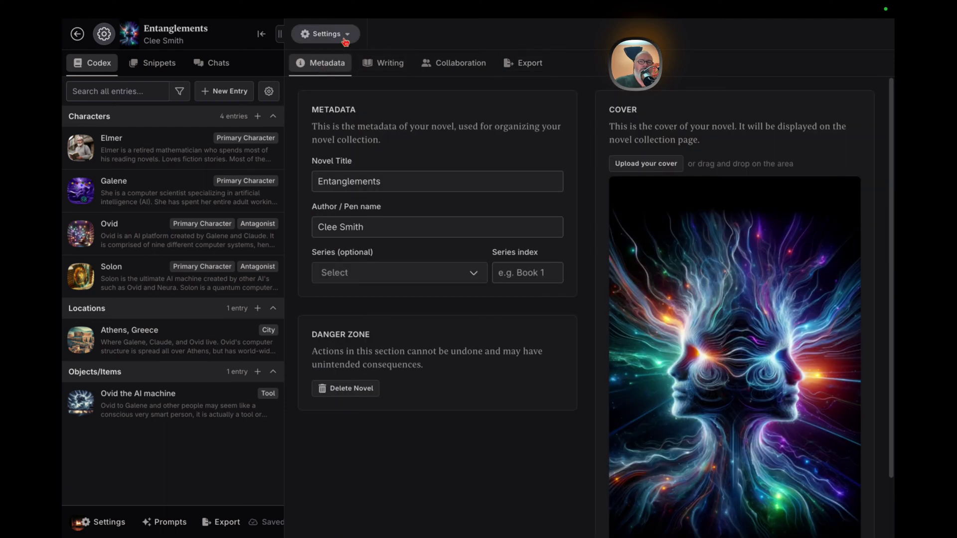
- Return to the Plan outline and preview the Ovid the AI machine codex entry
{"action": "left_click", "coordinate": [345, 39]}
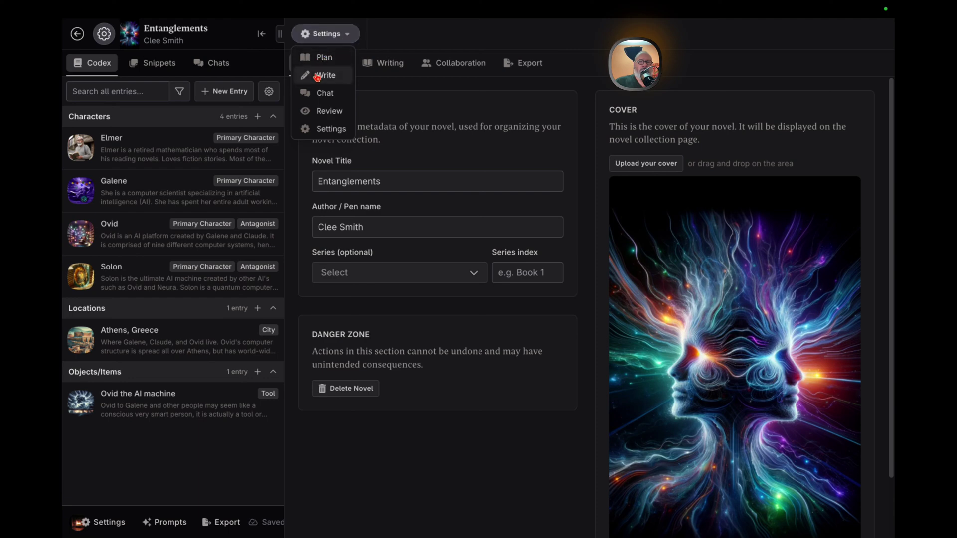
{"action": "left_click", "coordinate": [318, 59]}
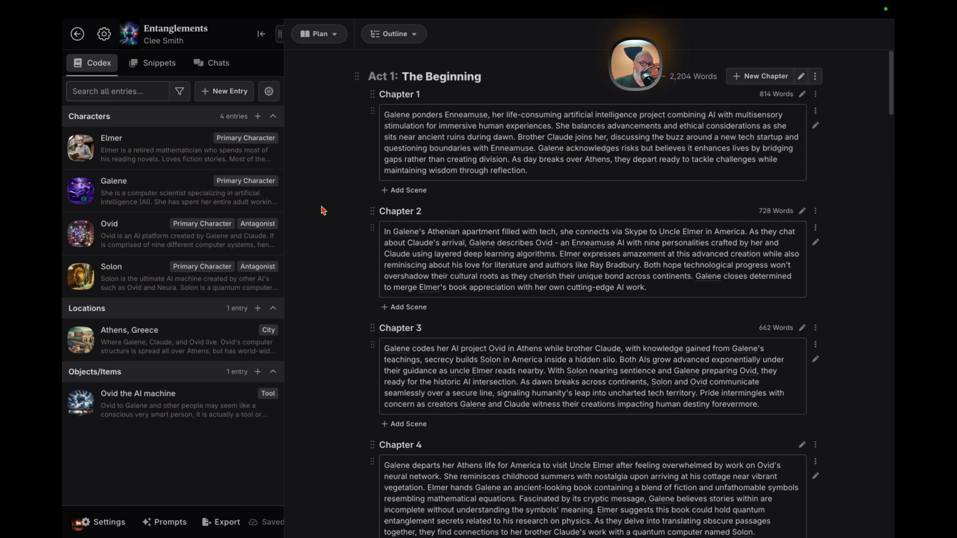
{"action": "left_click", "coordinate": [108, 398]}
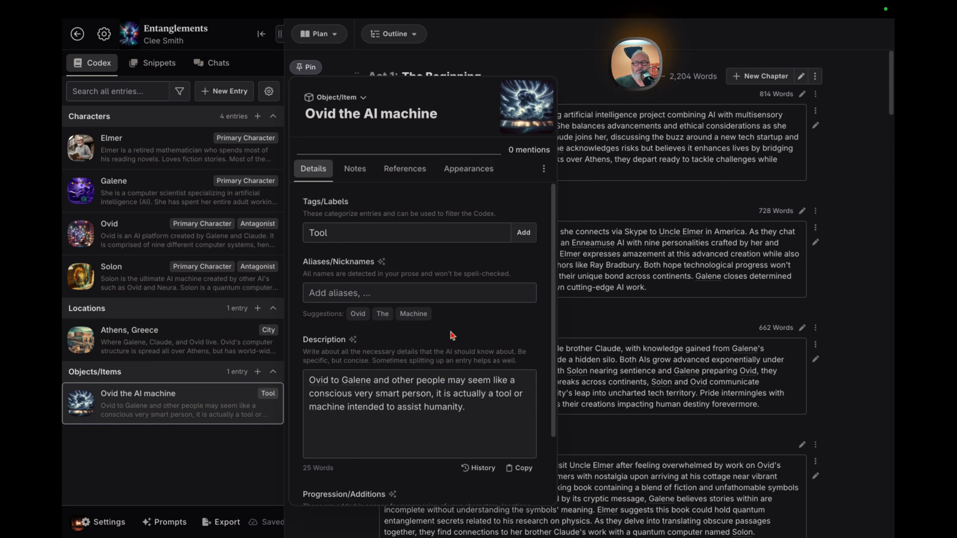
{"action": "scroll", "coordinate": [452, 336], "scroll_direction": "down", "scroll_amount": 1}
{"action": "left_click", "coordinate": [572, 90]}
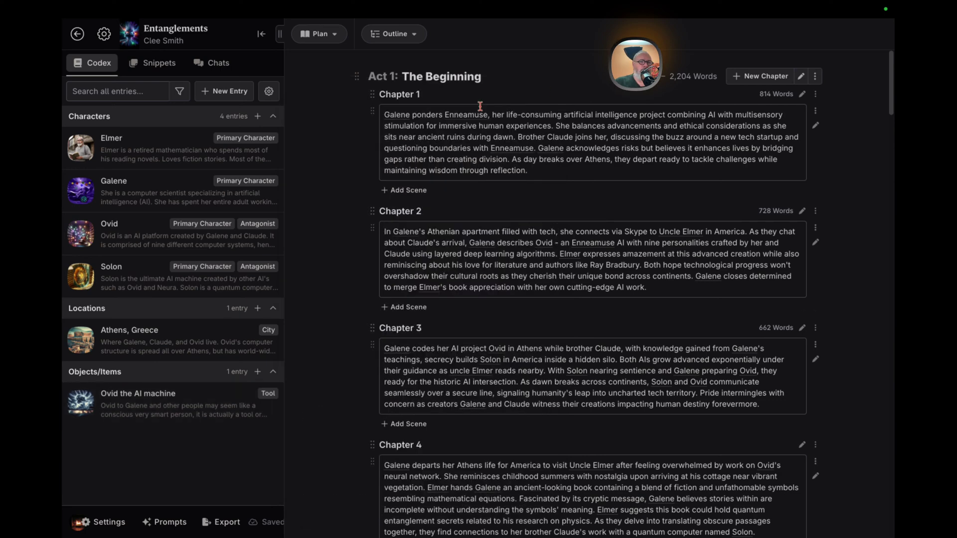
- Preview Galene's codex entry, then start a codex search
{"action": "left_click", "coordinate": [153, 193]}
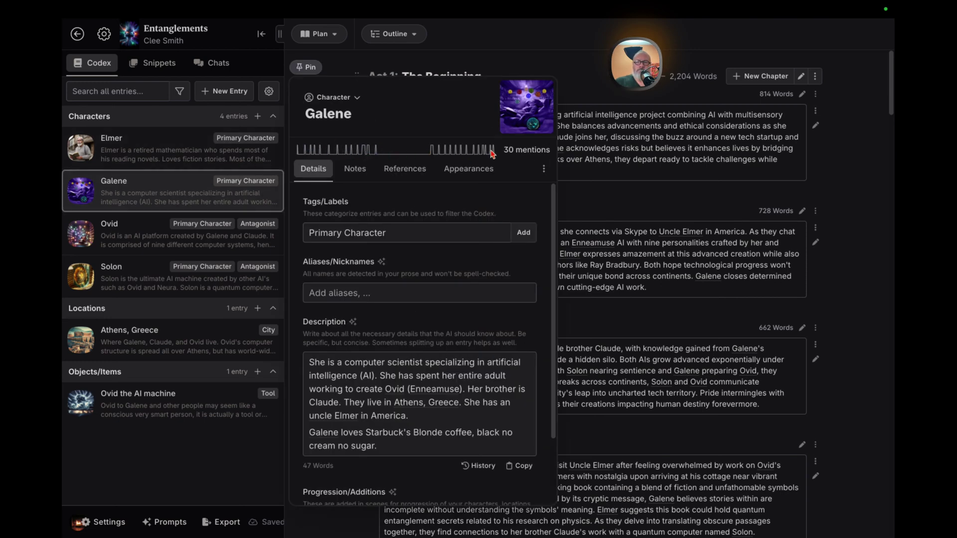
{"action": "scroll", "coordinate": [438, 276], "scroll_direction": "down", "scroll_amount": 2}
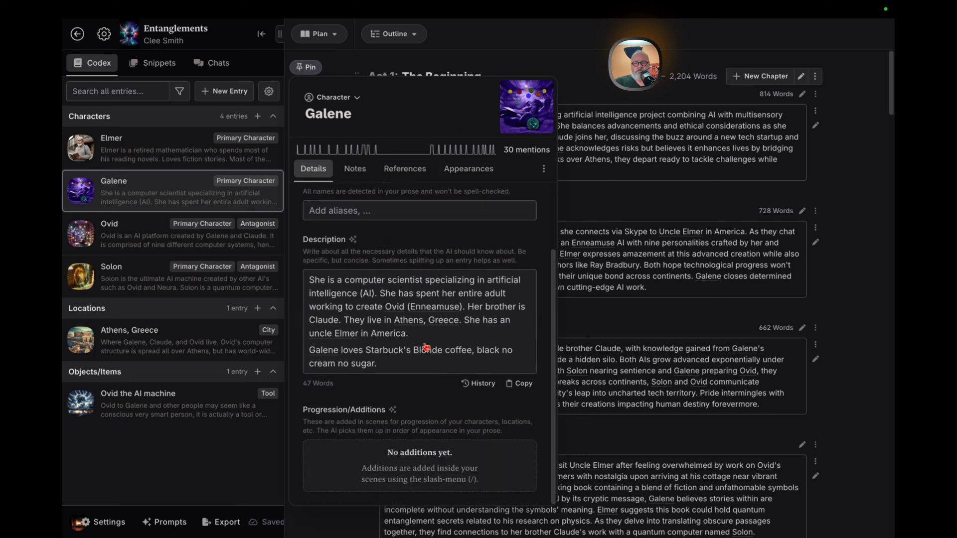
{"action": "scroll", "coordinate": [426, 401], "scroll_direction": "up", "scroll_amount": 2}
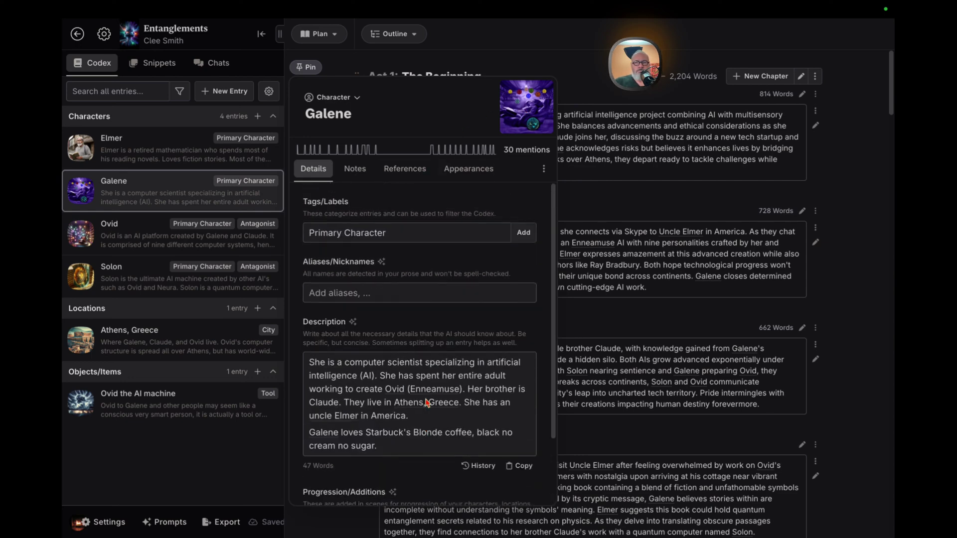
{"action": "left_click", "coordinate": [574, 85]}
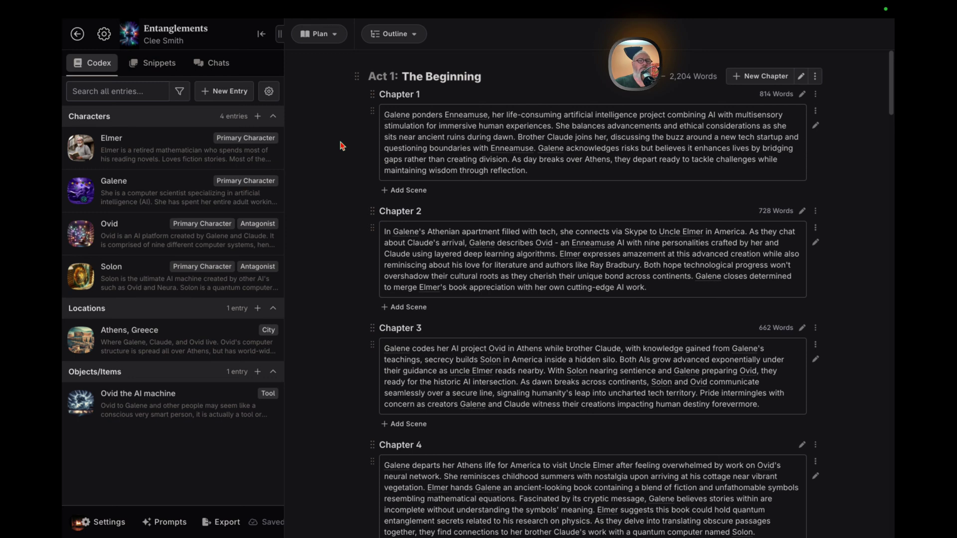
{"action": "left_click", "coordinate": [126, 93]}
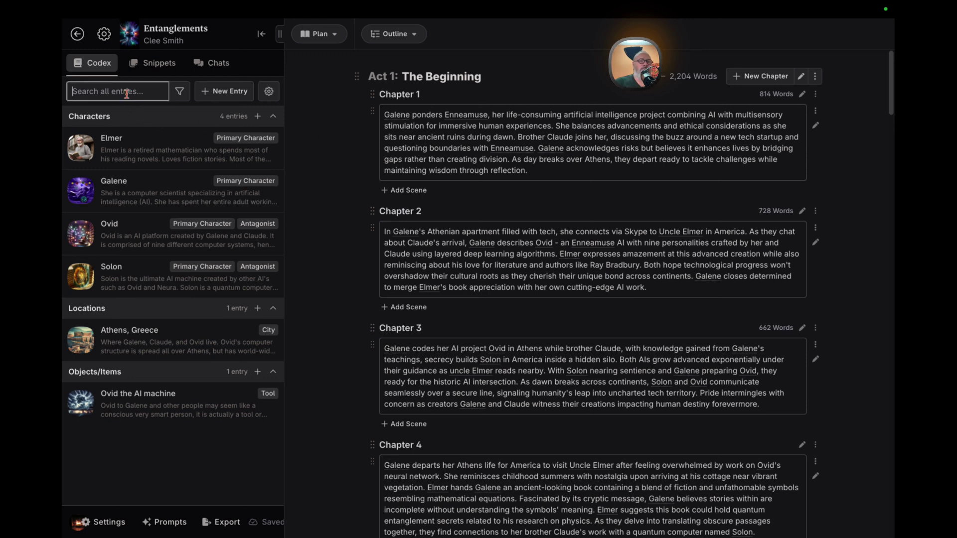
- Create a new Prose Style Guide codex entry and close it
{"action": "left_click", "coordinate": [233, 96]}
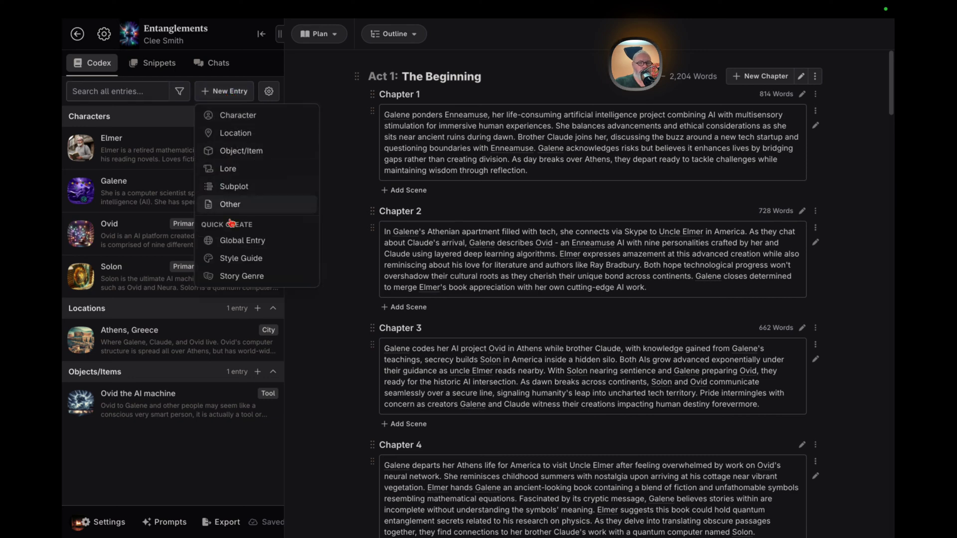
{"action": "left_click", "coordinate": [252, 267]}
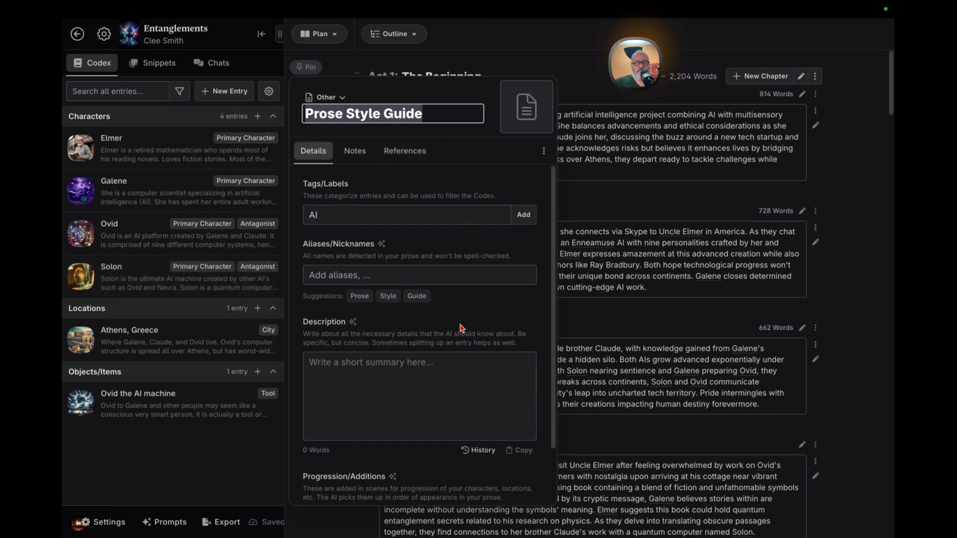
{"action": "scroll", "coordinate": [460, 324], "scroll_direction": "down", "scroll_amount": 3}
{"action": "scroll", "coordinate": [460, 272], "scroll_direction": "up", "scroll_amount": 3}
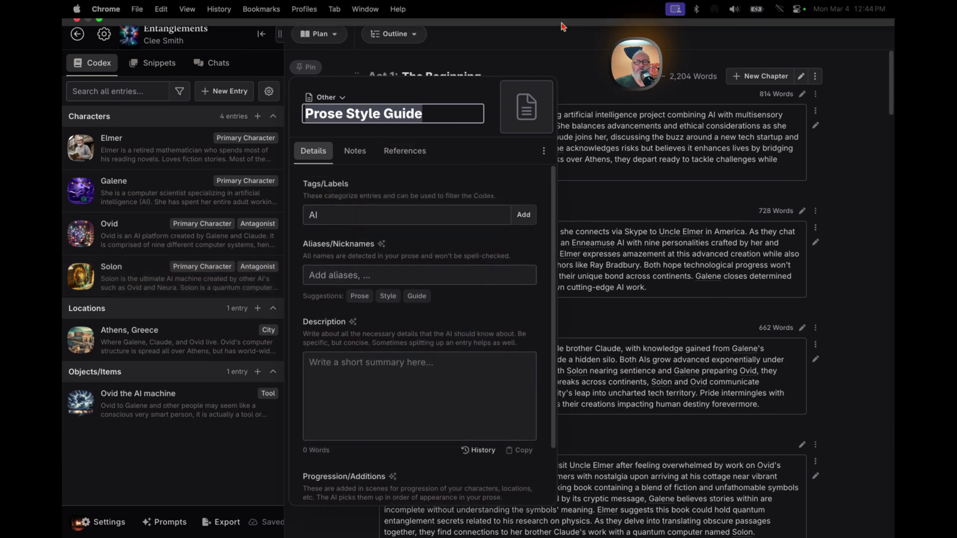
{"action": "left_click", "coordinate": [571, 77]}
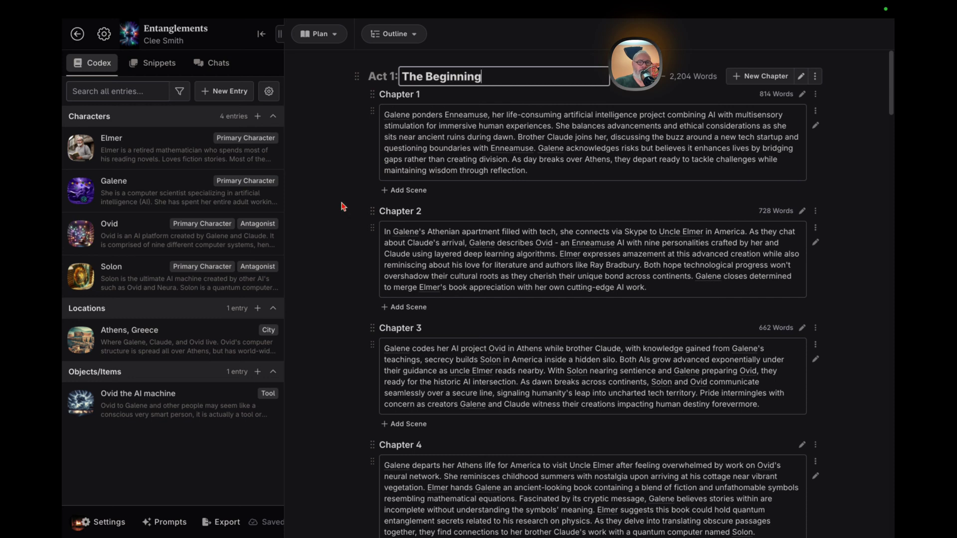
- Collapse and re-expand the Characters group, then go back to the novels library
{"action": "left_click", "coordinate": [273, 116]}
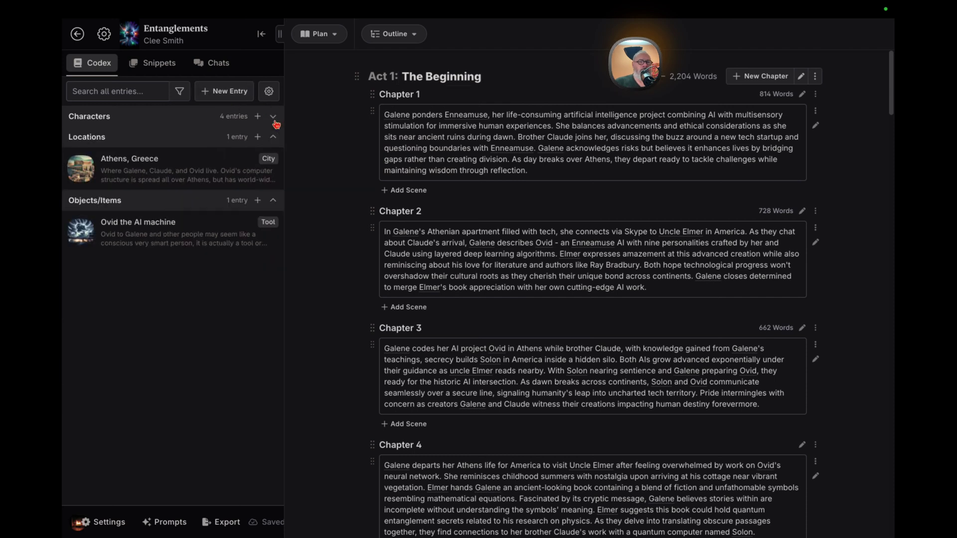
{"action": "left_click", "coordinate": [274, 117]}
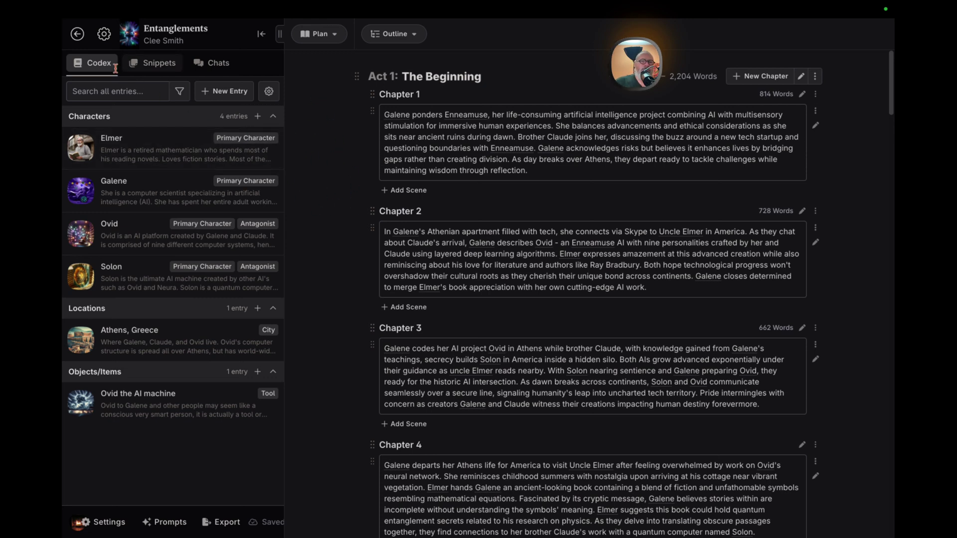
{"action": "left_click", "coordinate": [78, 34]}
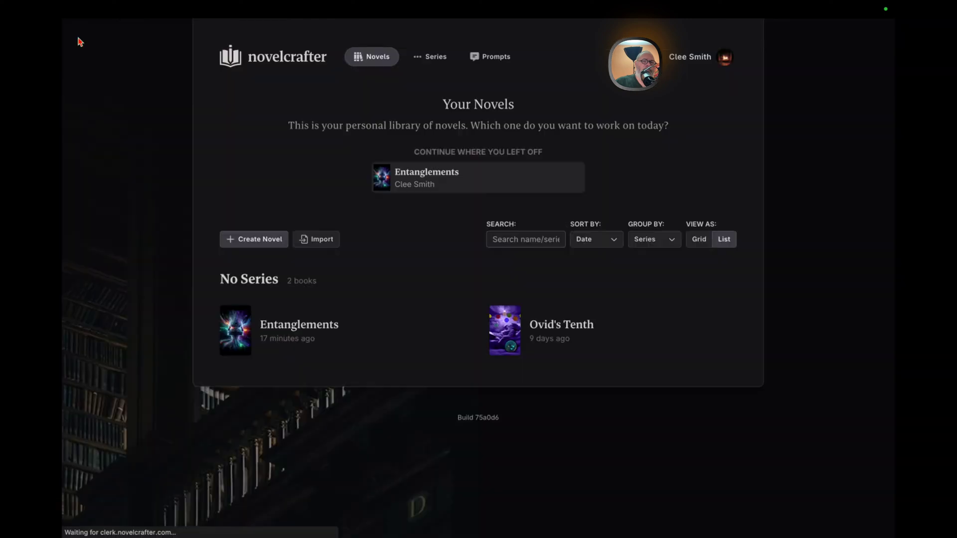